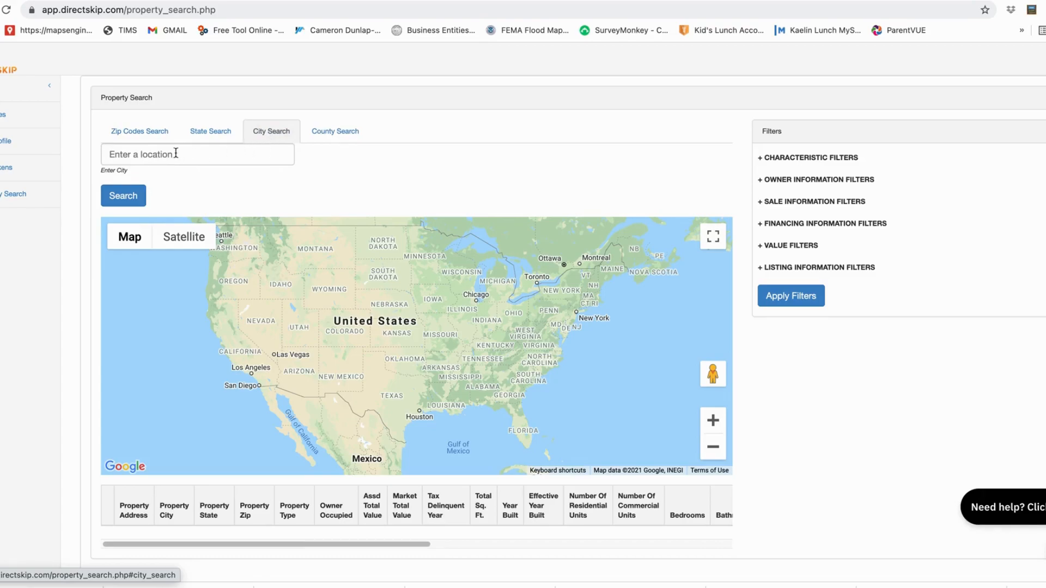
- Run a city search for properties in Warren, MI, USA
{"action": "type", "text": "Warren,"}
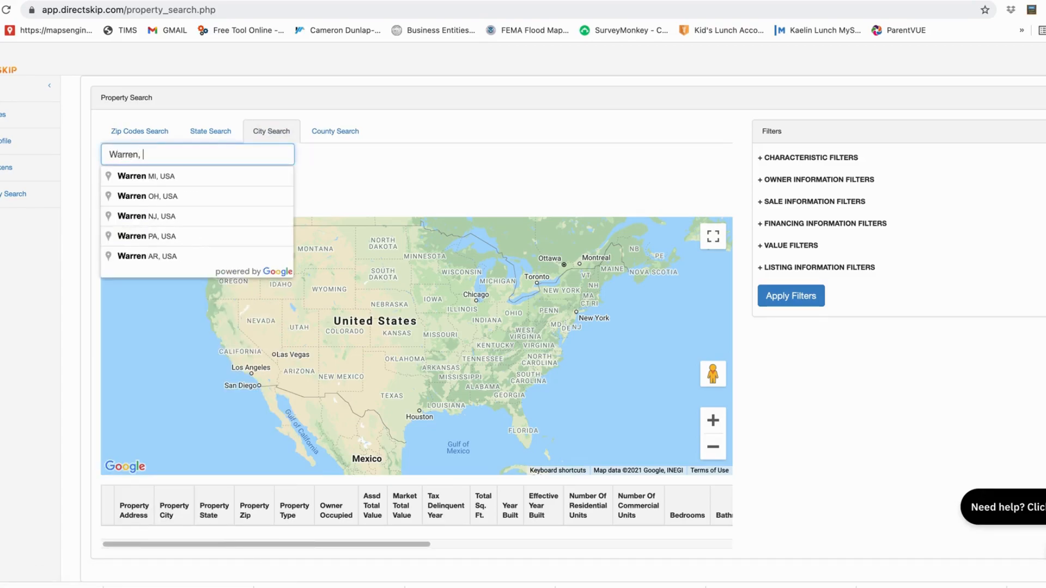
{"action": "left_click", "coordinate": [147, 179]}
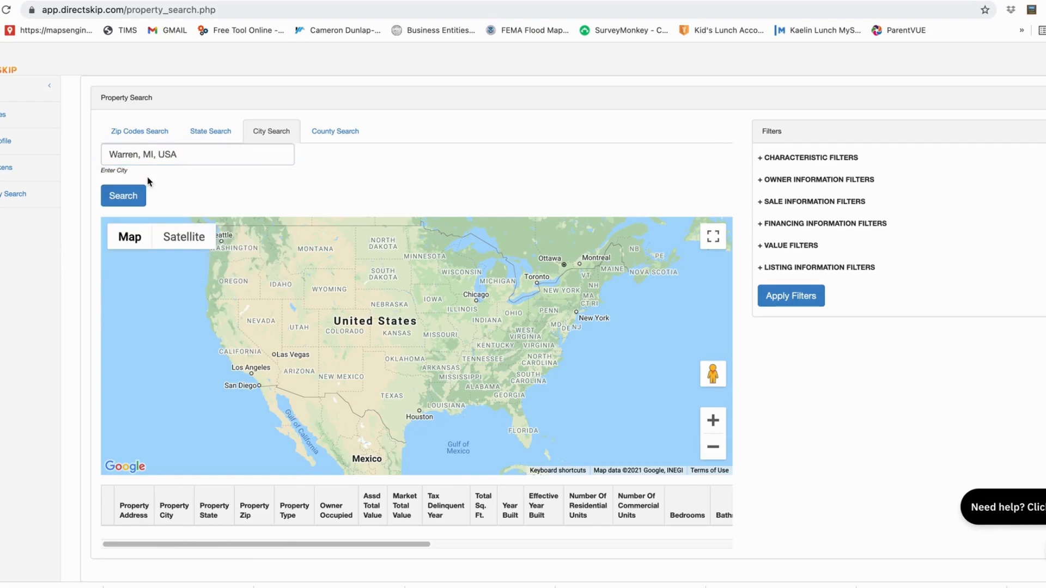
{"action": "left_click", "coordinate": [133, 196]}
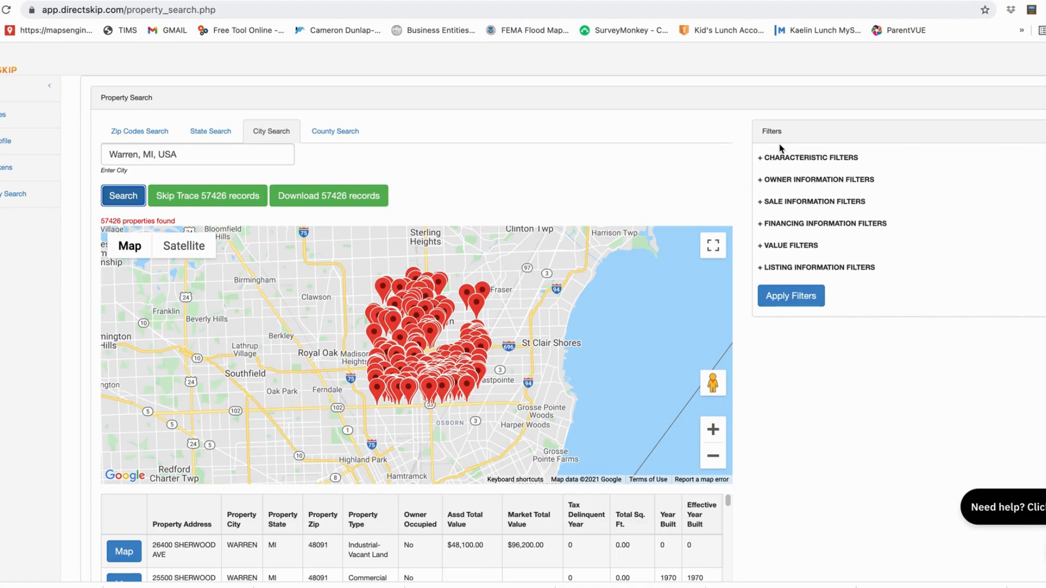
- In the characteristic filters, select the property types Residential (General) (Single) and Single Family Residential, leaving Residential - All Subcategories unselected
{"action": "left_click", "coordinate": [775, 159]}
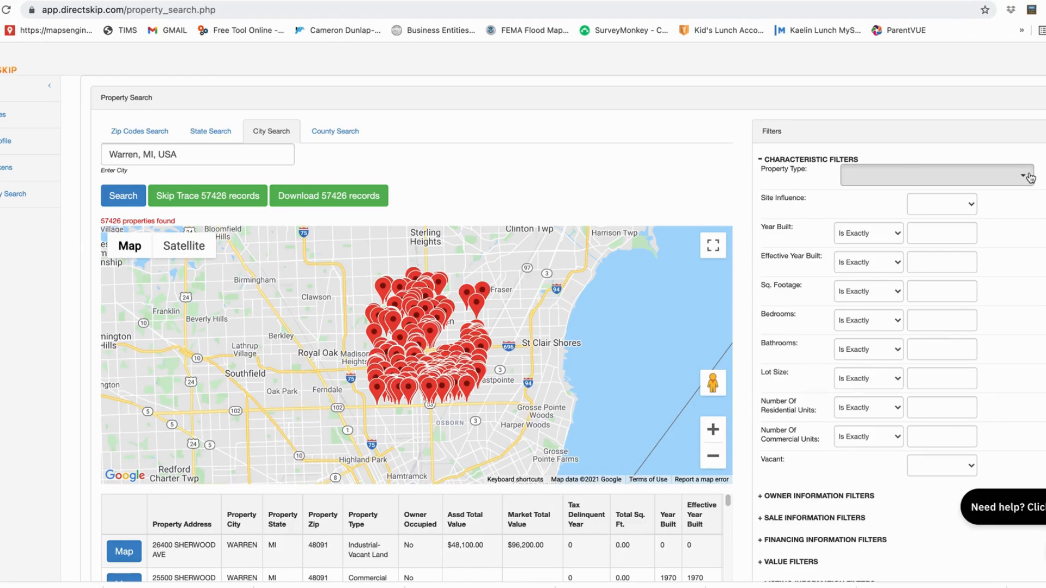
{"action": "left_click", "coordinate": [1029, 176]}
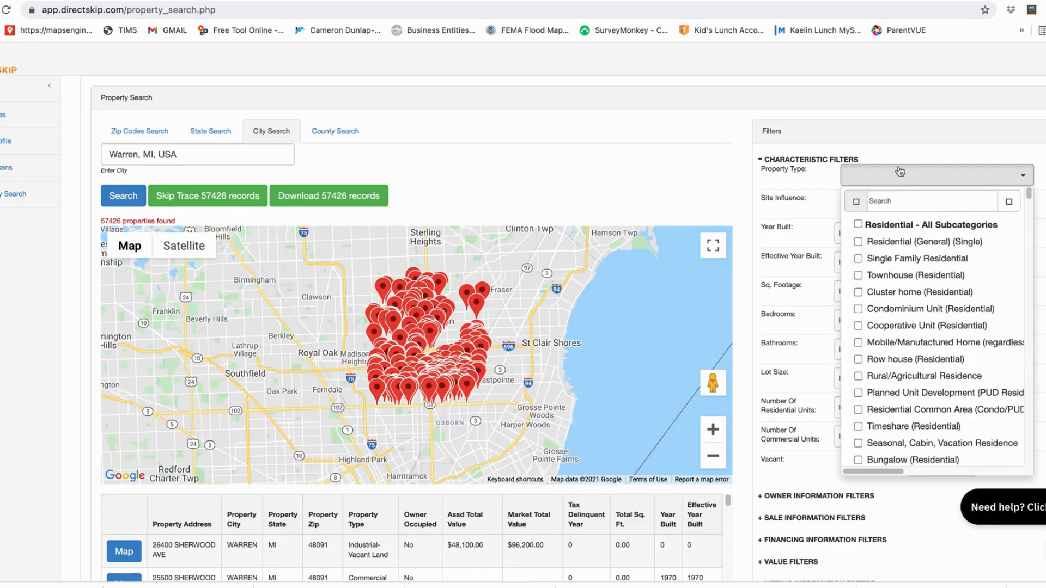
{"action": "left_click", "coordinate": [859, 225]}
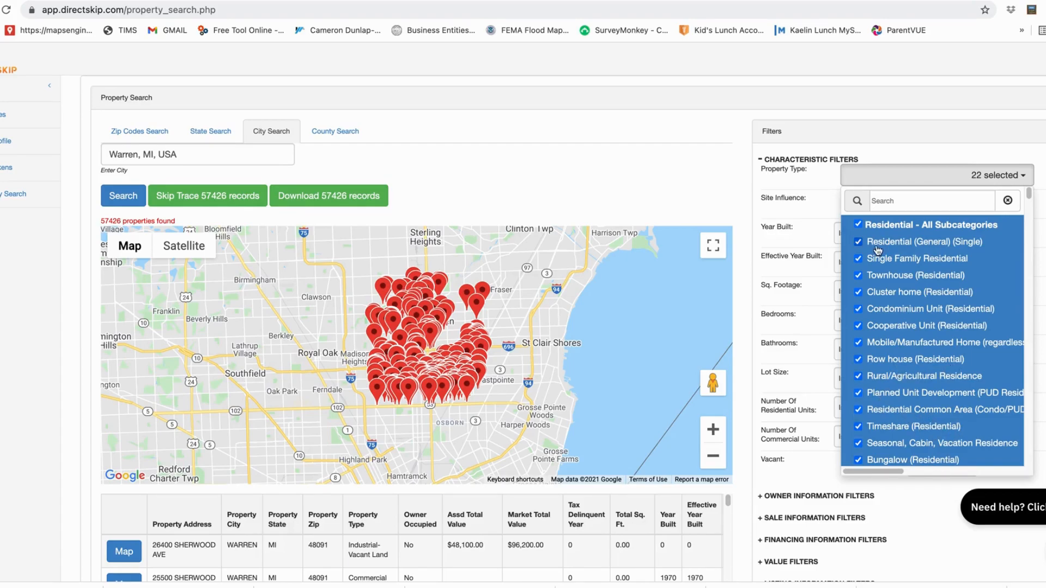
{"action": "left_click", "coordinate": [859, 226]}
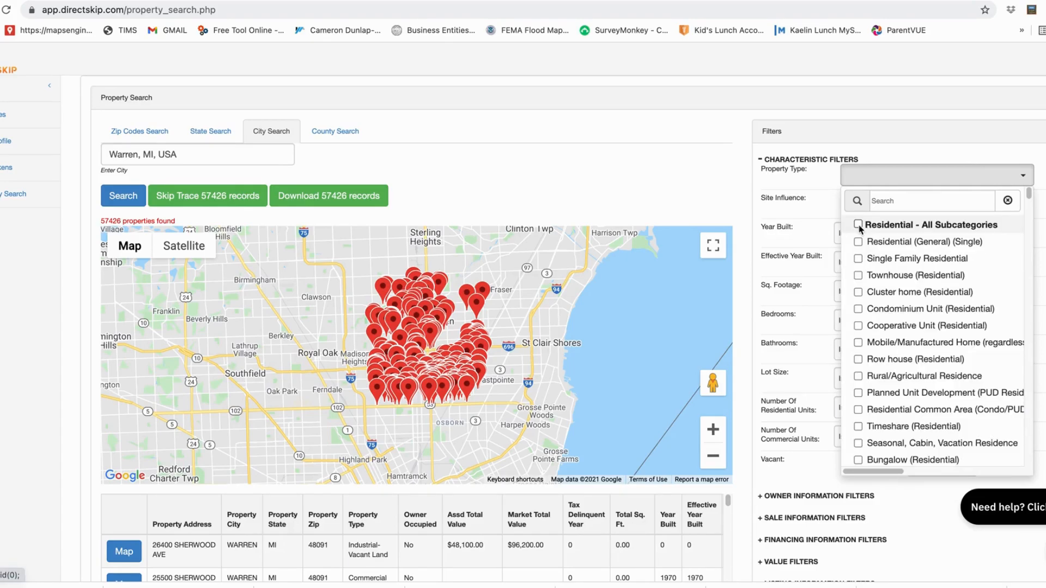
{"action": "left_click", "coordinate": [859, 243]}
{"action": "left_click", "coordinate": [860, 260]}
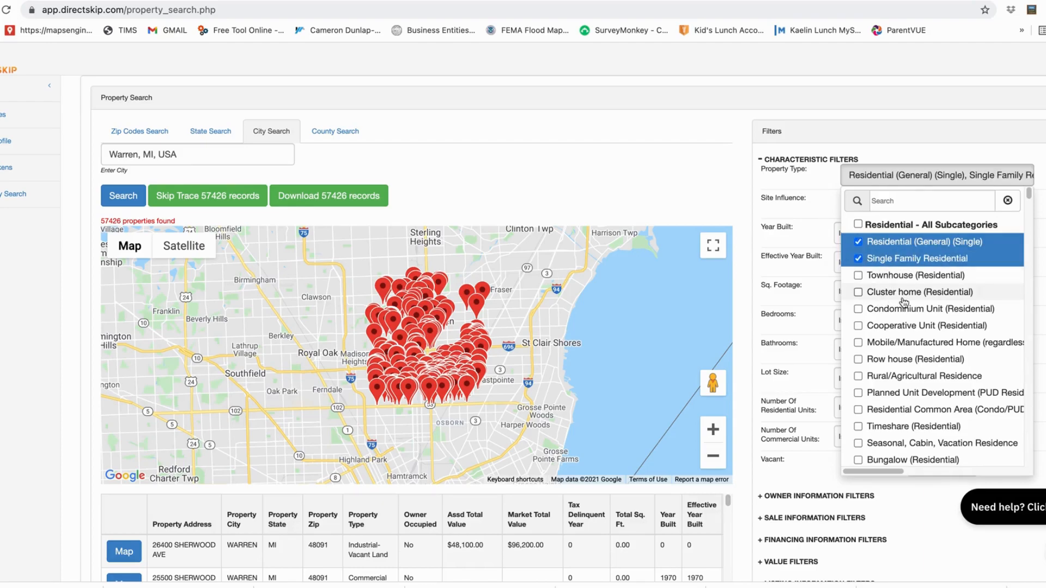
- Add the multi-family property types Residential Income (General), Duplex, Triplex, Quadruplex and Apartment house (5+ units) to the filter
{"action": "scroll", "coordinate": [922, 341], "scroll_direction": "down", "scroll_amount": 1}
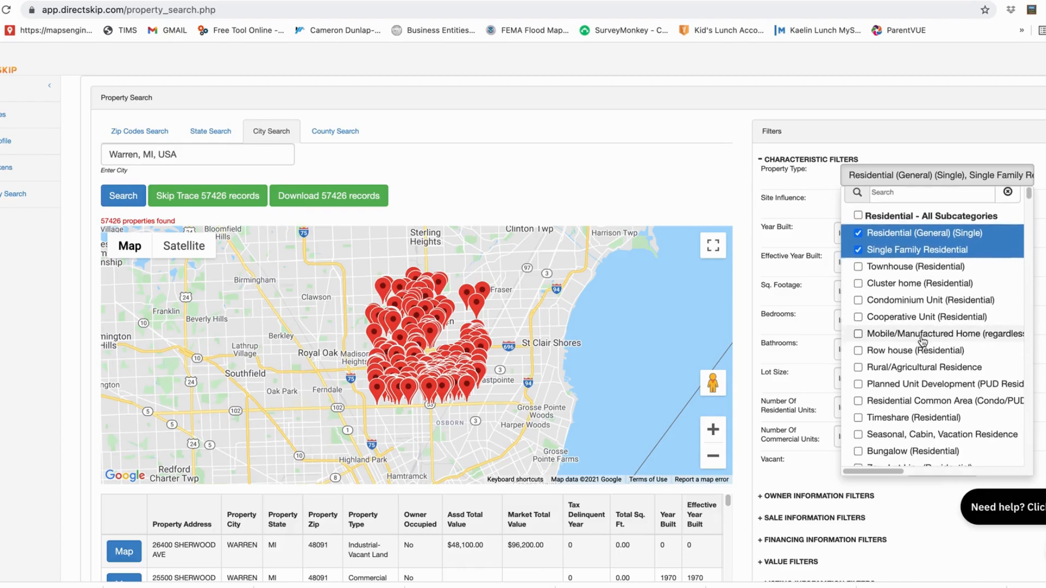
{"action": "scroll", "coordinate": [921, 335], "scroll_direction": "down", "scroll_amount": 3}
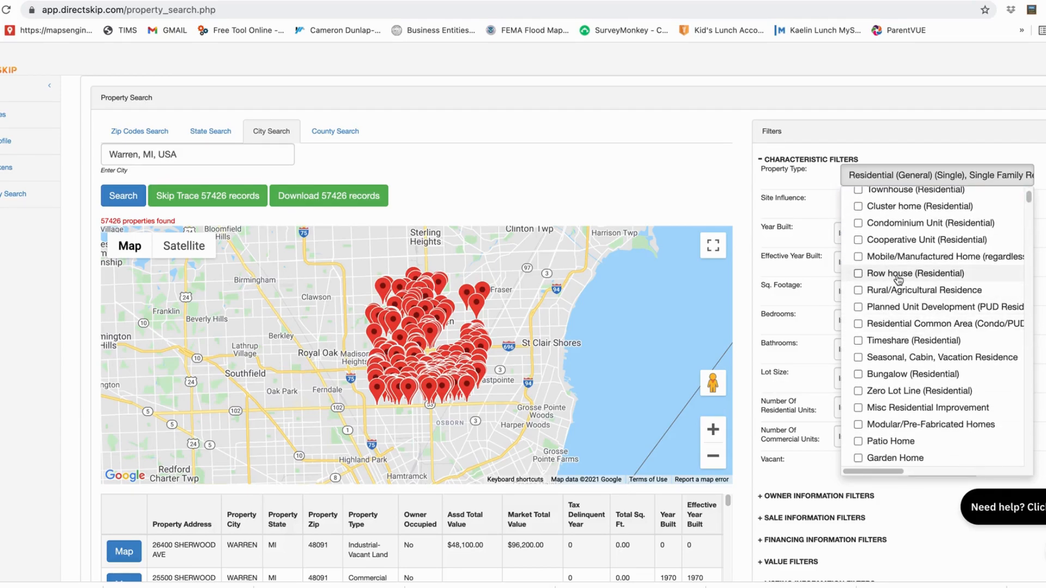
{"action": "scroll", "coordinate": [909, 322], "scroll_direction": "down", "scroll_amount": 1}
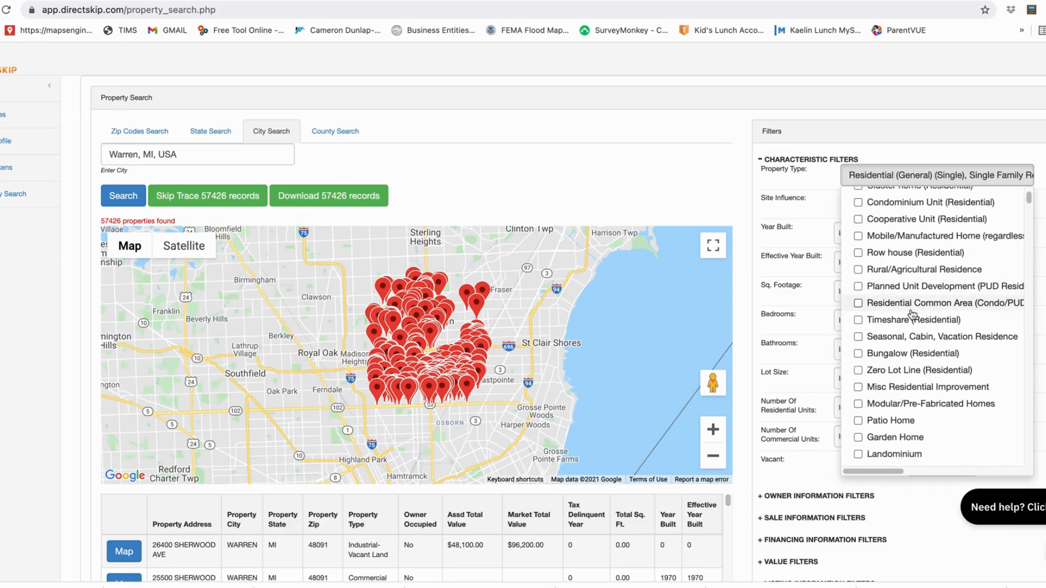
{"action": "scroll", "coordinate": [921, 340], "scroll_direction": "down", "scroll_amount": 3}
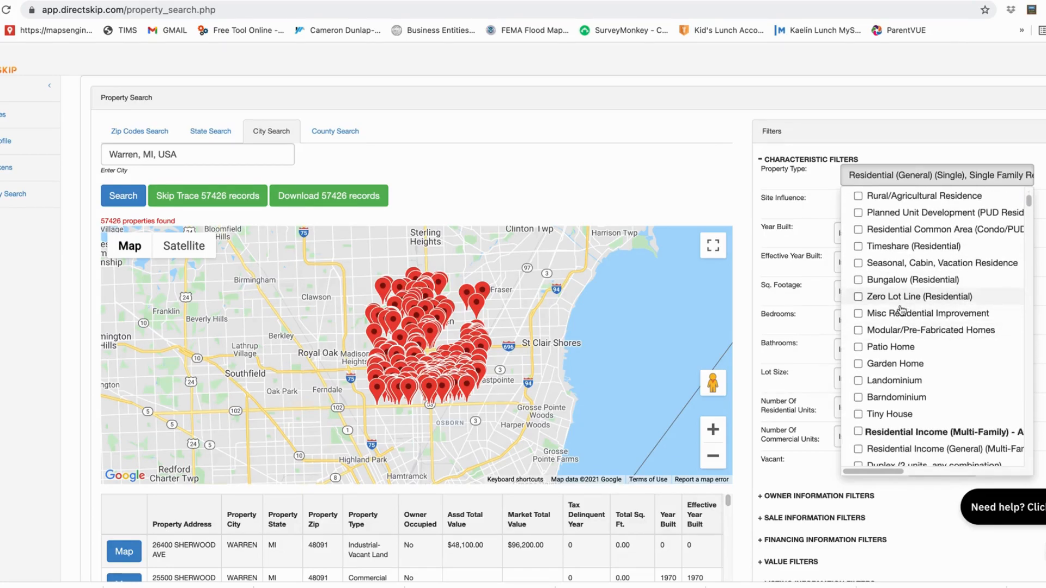
{"action": "scroll", "coordinate": [892, 359], "scroll_direction": "down", "scroll_amount": 2}
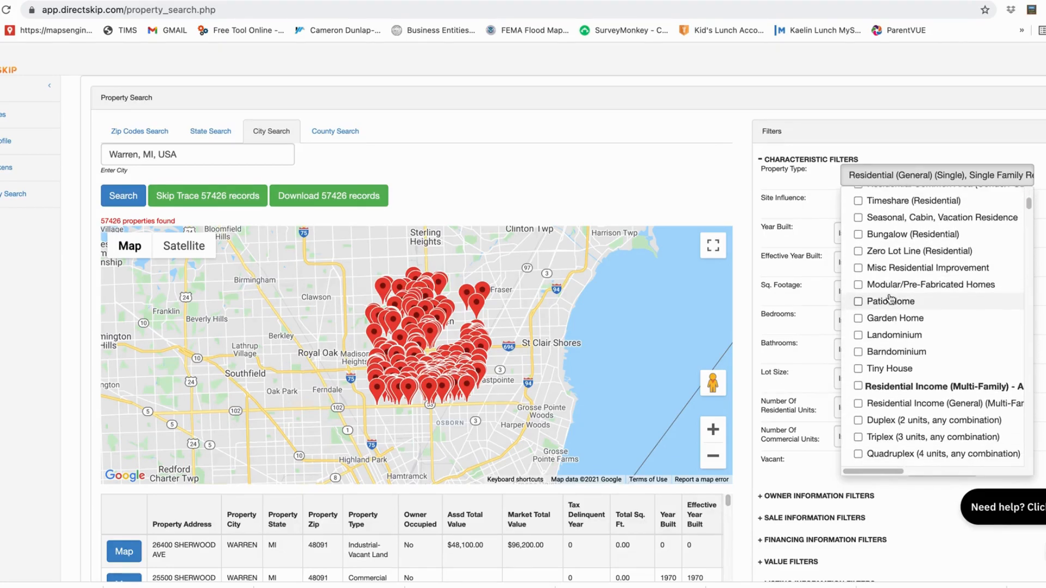
{"action": "scroll", "coordinate": [882, 275], "scroll_direction": "down", "scroll_amount": 3}
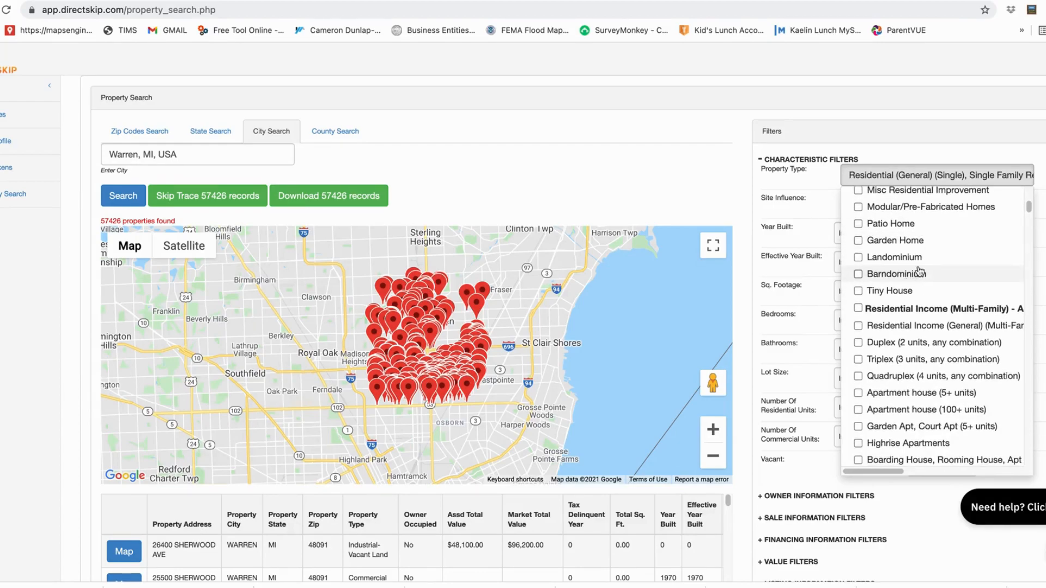
{"action": "scroll", "coordinate": [905, 262], "scroll_direction": "down", "scroll_amount": 2}
{"action": "scroll", "coordinate": [888, 243], "scroll_direction": "down", "scroll_amount": 1}
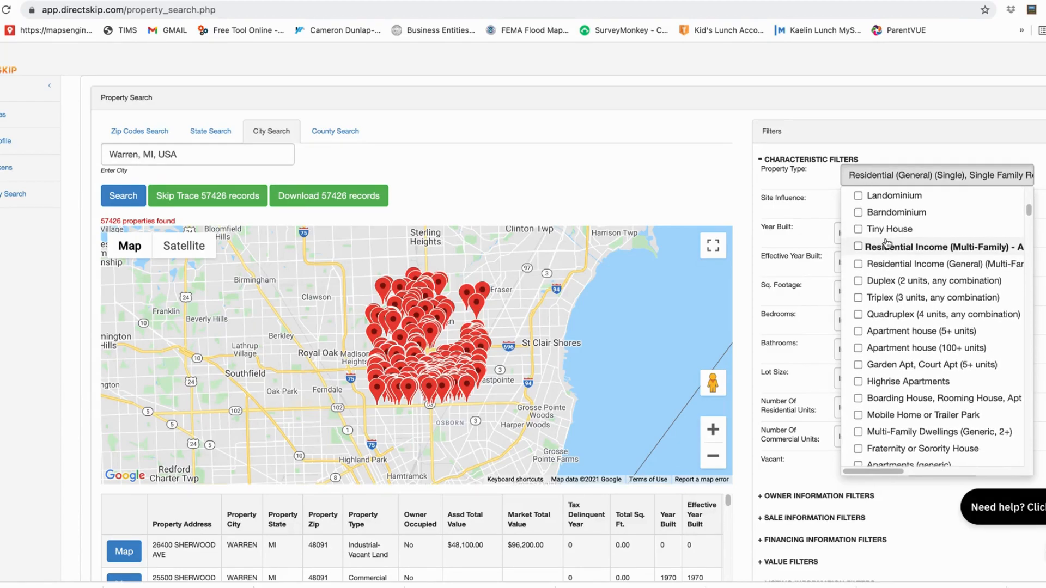
{"action": "scroll", "coordinate": [887, 243], "scroll_direction": "down", "scroll_amount": 1}
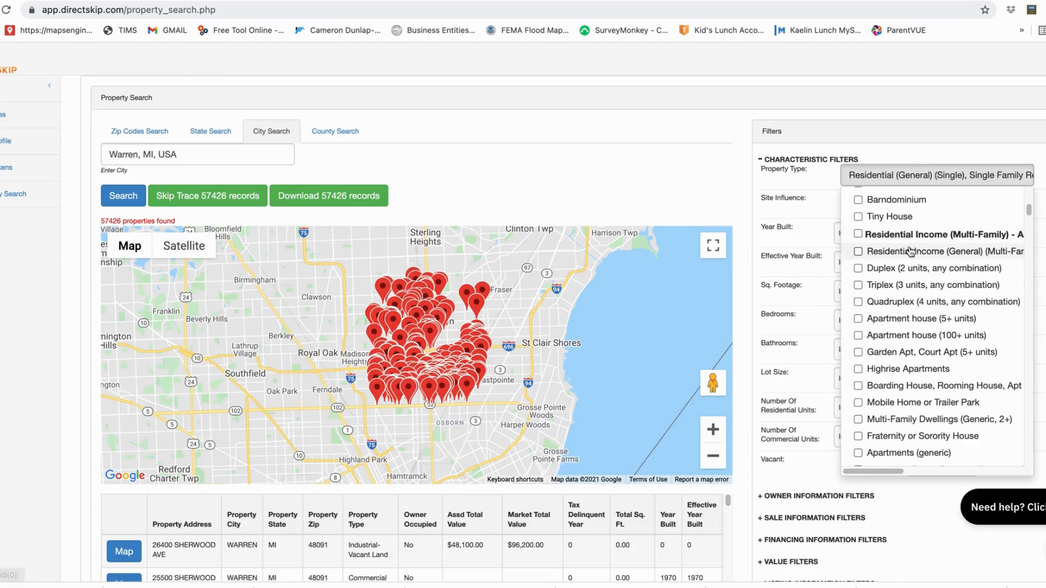
{"action": "left_click", "coordinate": [860, 254]}
{"action": "left_click", "coordinate": [859, 269]}
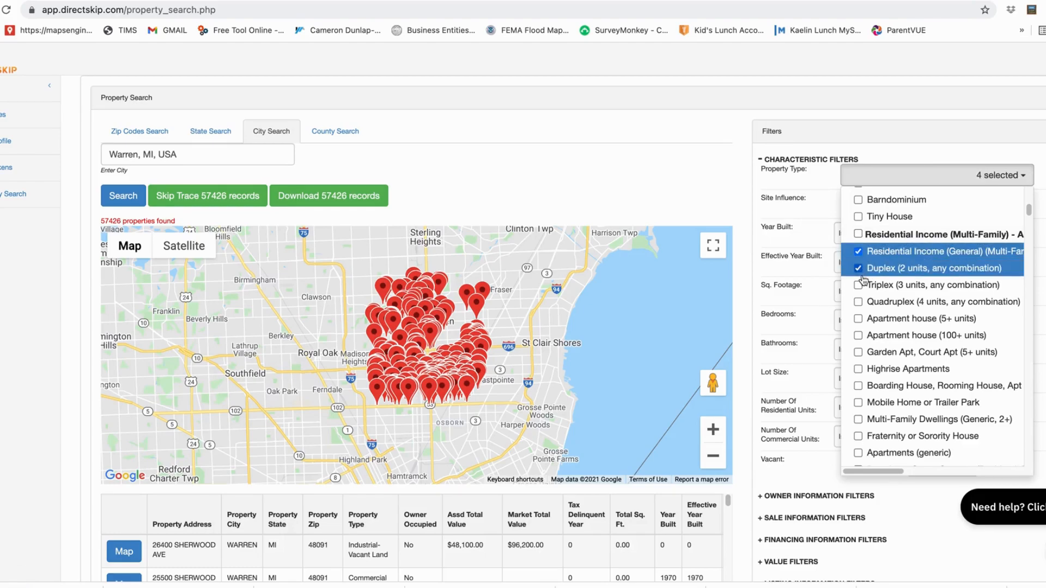
{"action": "left_click", "coordinate": [860, 286]}
{"action": "left_click", "coordinate": [859, 302]}
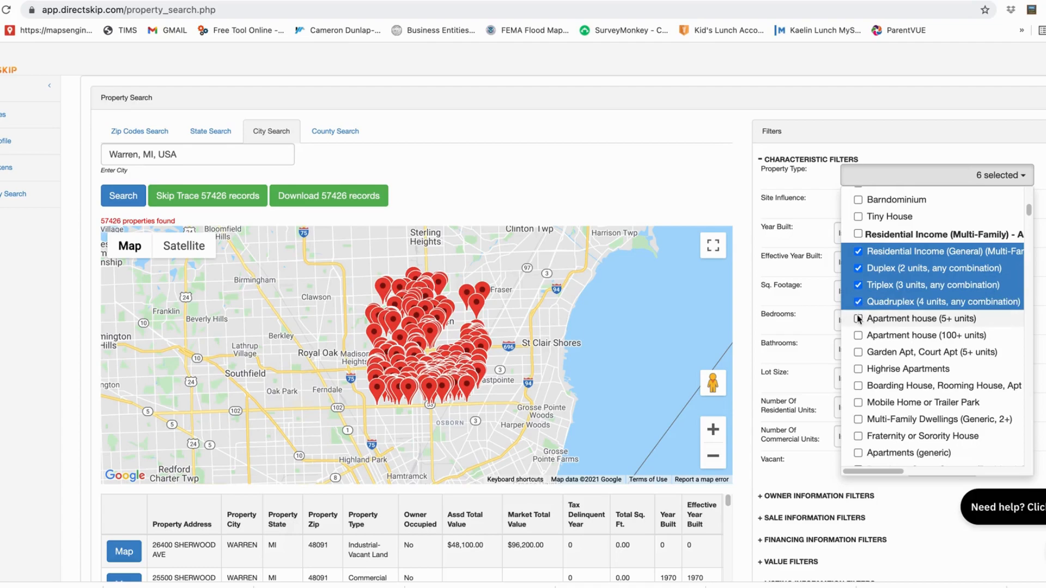
{"action": "left_click", "coordinate": [859, 319]}
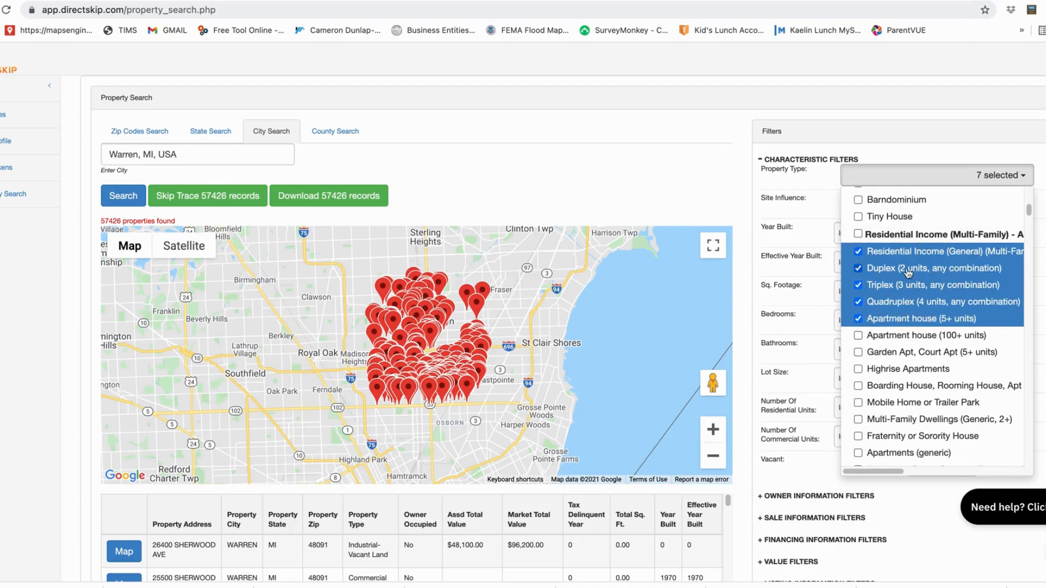
- Look through the remaining property types, including the vacant land and commercial subcategories, and close the list
{"action": "scroll", "coordinate": [891, 268], "scroll_direction": "down", "scroll_amount": 2}
{"action": "scroll", "coordinate": [883, 273], "scroll_direction": "down", "scroll_amount": 6}
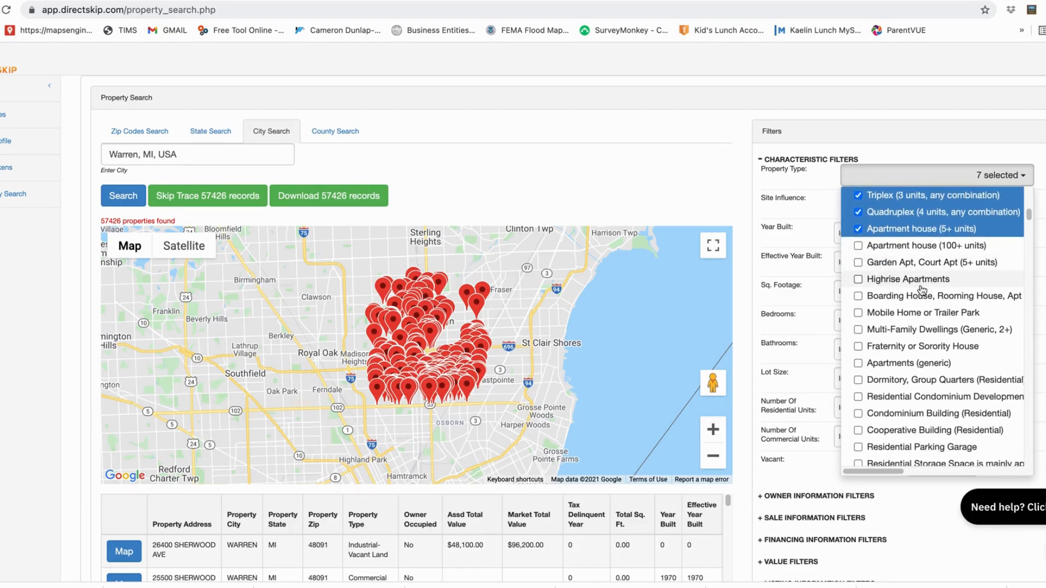
{"action": "scroll", "coordinate": [905, 283], "scroll_direction": "down", "scroll_amount": 12}
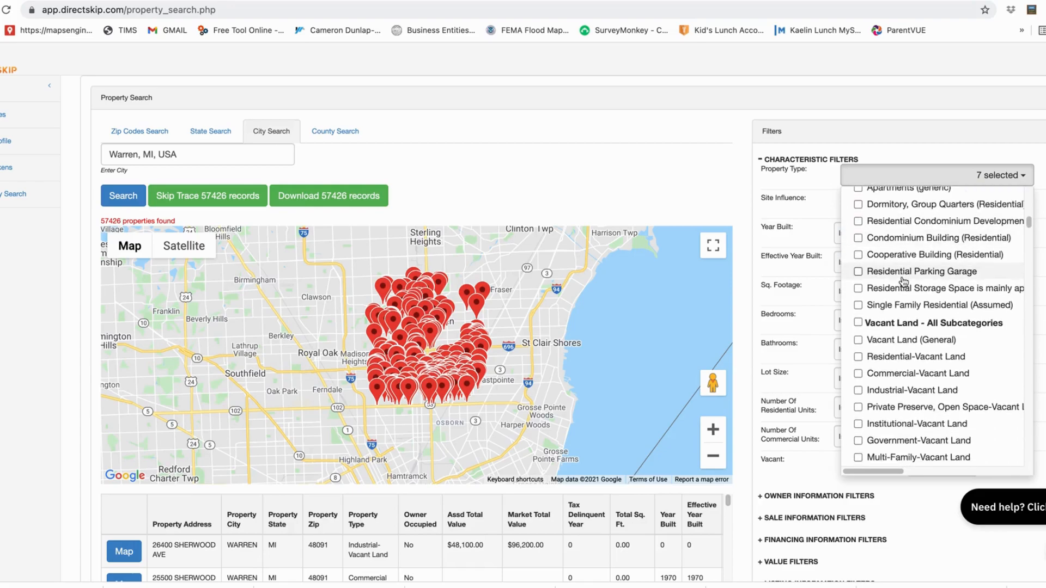
{"action": "scroll", "coordinate": [905, 301], "scroll_direction": "down", "scroll_amount": 3}
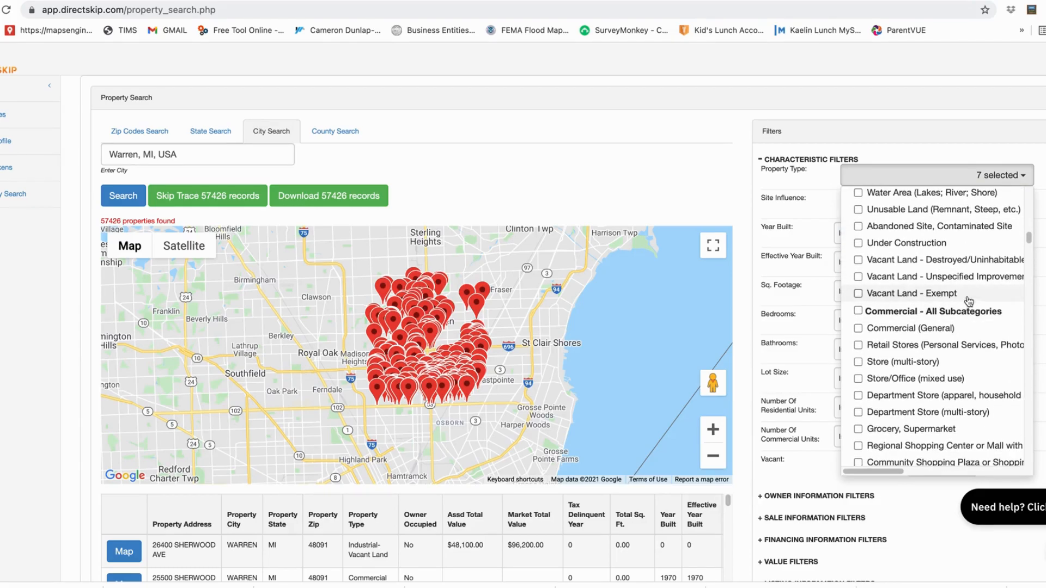
{"action": "scroll", "coordinate": [910, 262], "scroll_direction": "up", "scroll_amount": 3}
{"action": "scroll", "coordinate": [909, 283], "scroll_direction": "down", "scroll_amount": 5}
{"action": "scroll", "coordinate": [917, 317], "scroll_direction": "down", "scroll_amount": 15}
{"action": "scroll", "coordinate": [913, 313], "scroll_direction": "down", "scroll_amount": 20}
{"action": "scroll", "coordinate": [917, 346], "scroll_direction": "down", "scroll_amount": 20}
{"action": "scroll", "coordinate": [917, 351], "scroll_direction": "down", "scroll_amount": 15}
{"action": "scroll", "coordinate": [996, 347], "scroll_direction": "up", "scroll_amount": 20}
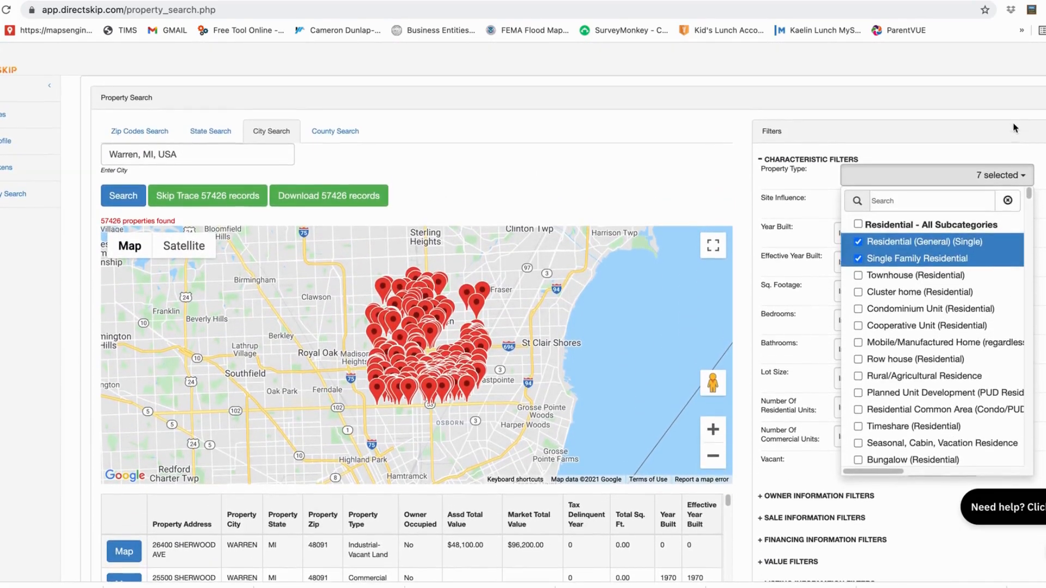
{"action": "left_click", "coordinate": [1012, 175]}
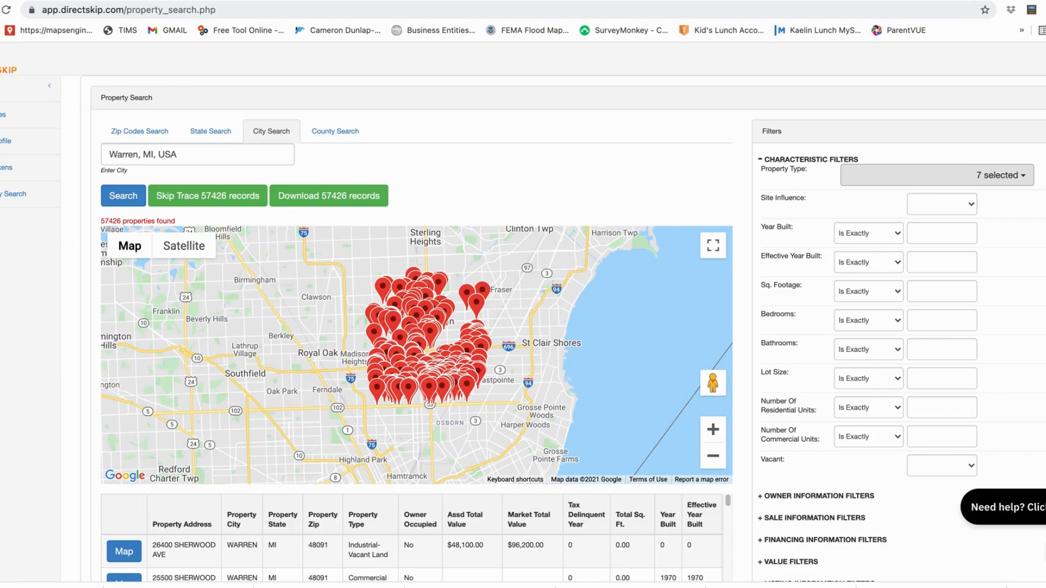
- Examine the Site Influence options and the other characteristic filters, from Year Built down to Number of Commercial Units
{"action": "left_click", "coordinate": [976, 206]}
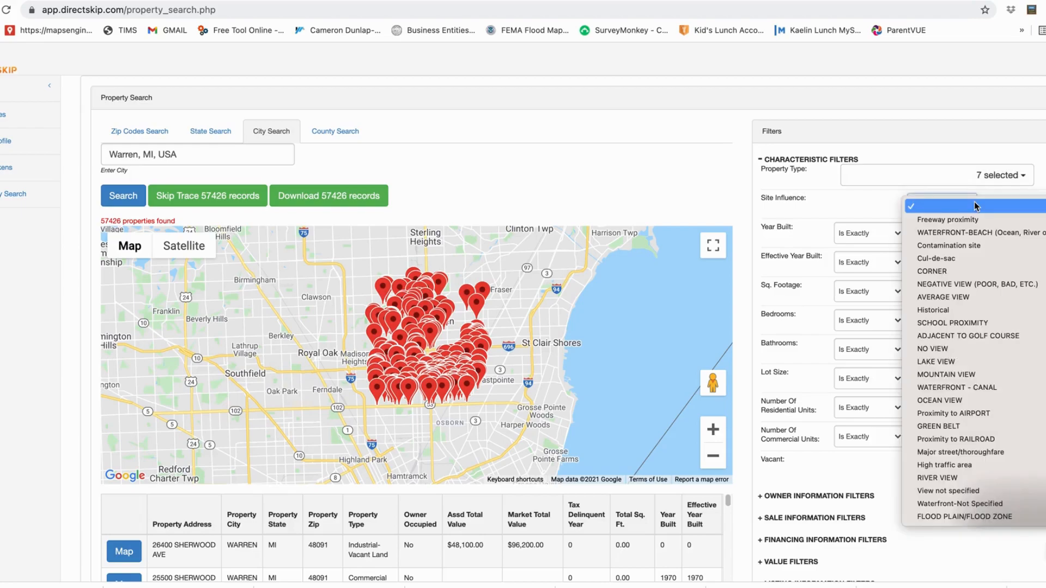
{"action": "left_click", "coordinate": [975, 206]}
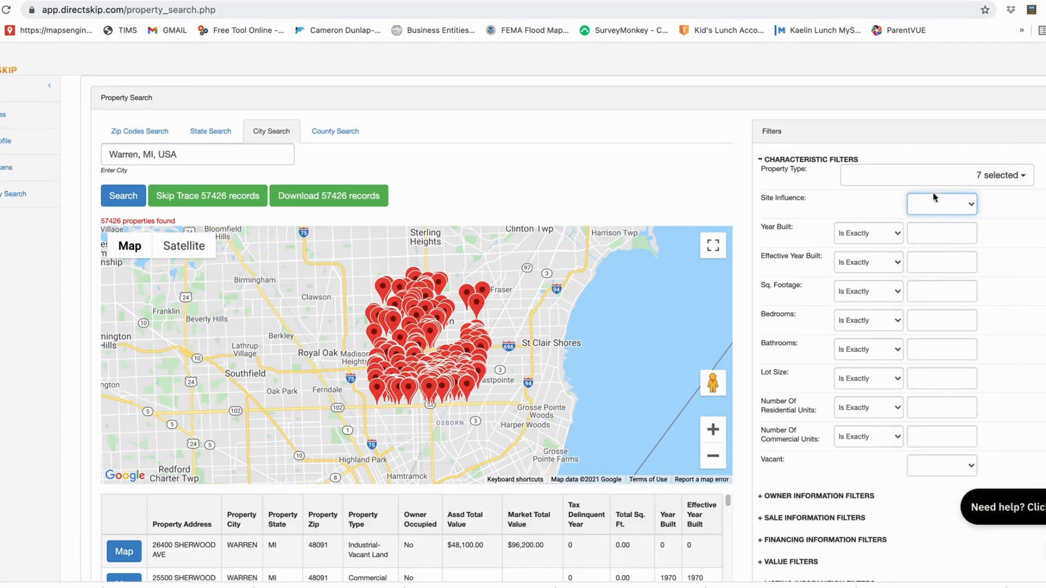
{"action": "scroll", "coordinate": [819, 217], "scroll_direction": "down", "scroll_amount": 1}
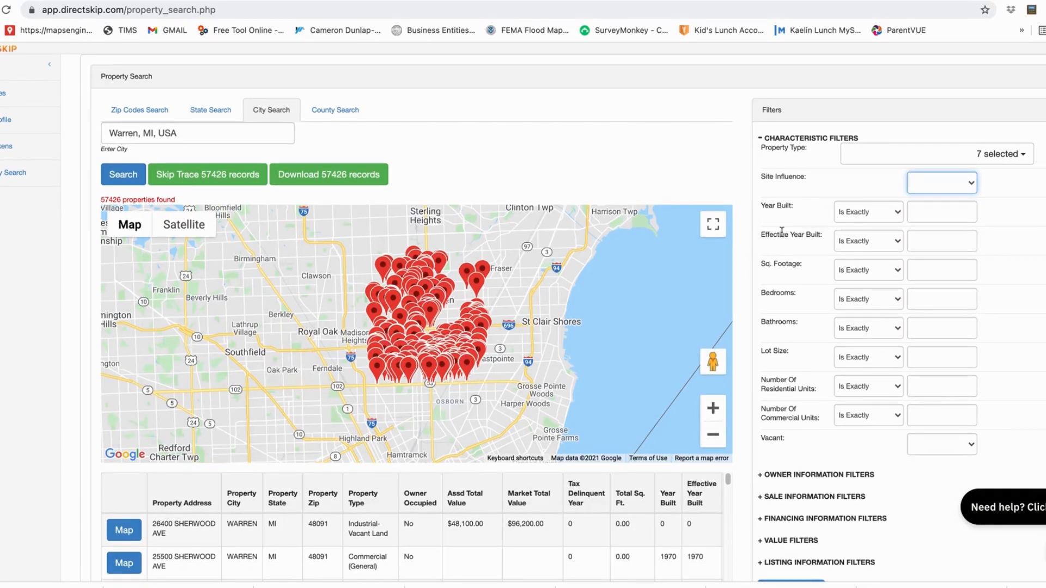
{"action": "scroll", "coordinate": [817, 264], "scroll_direction": "down", "scroll_amount": 4}
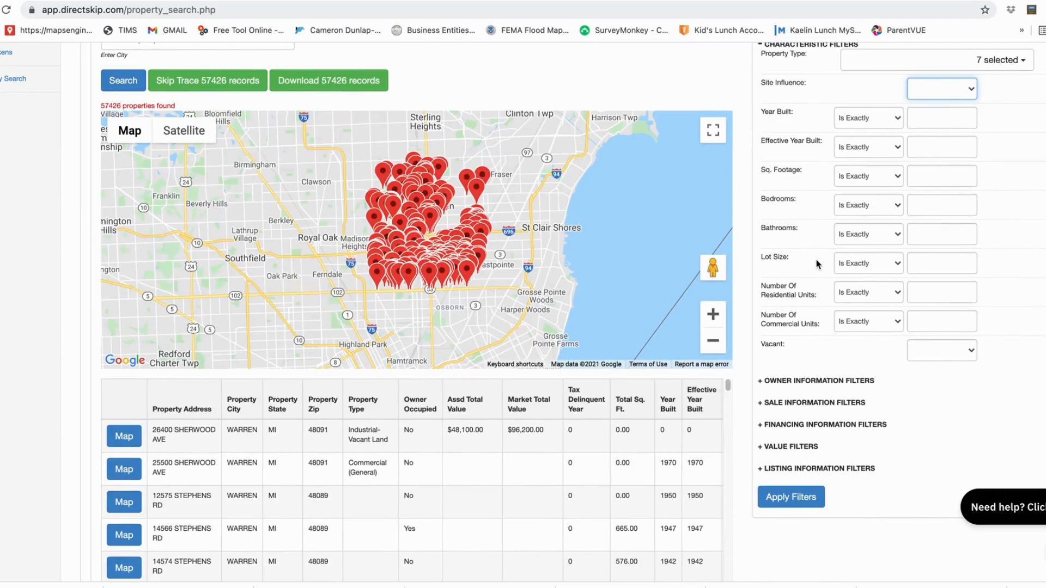
{"action": "scroll", "coordinate": [817, 264], "scroll_direction": "down", "scroll_amount": 1}
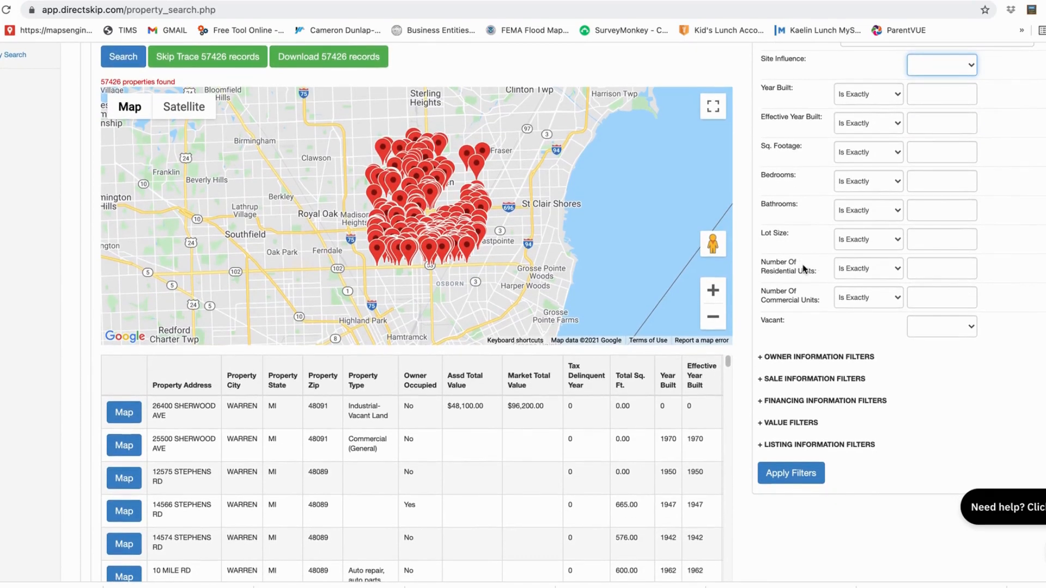
{"action": "scroll", "coordinate": [804, 269], "scroll_direction": "down", "scroll_amount": 2}
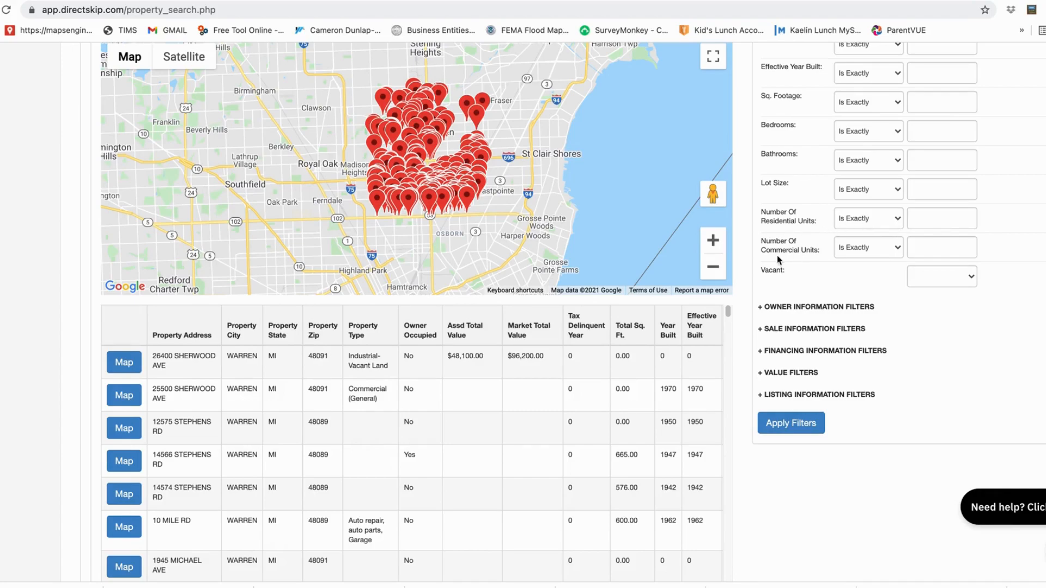
{"action": "scroll", "coordinate": [1007, 287], "scroll_direction": "up", "scroll_amount": 1}
{"action": "scroll", "coordinate": [1007, 288], "scroll_direction": "up", "scroll_amount": 5}
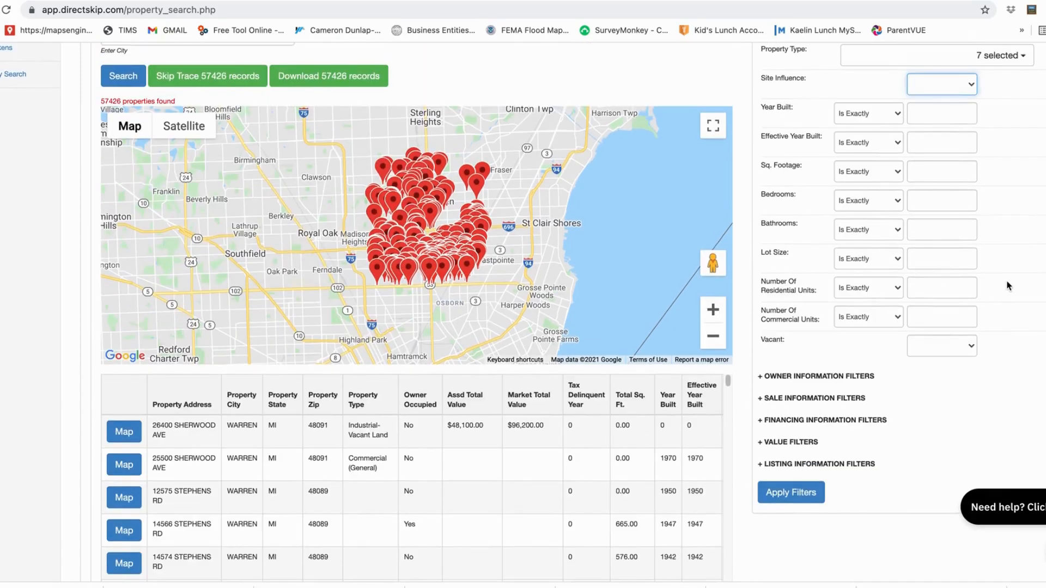
- Set the Vacant characteristic filter to Yes
{"action": "scroll", "coordinate": [1008, 284], "scroll_direction": "down", "scroll_amount": 2}
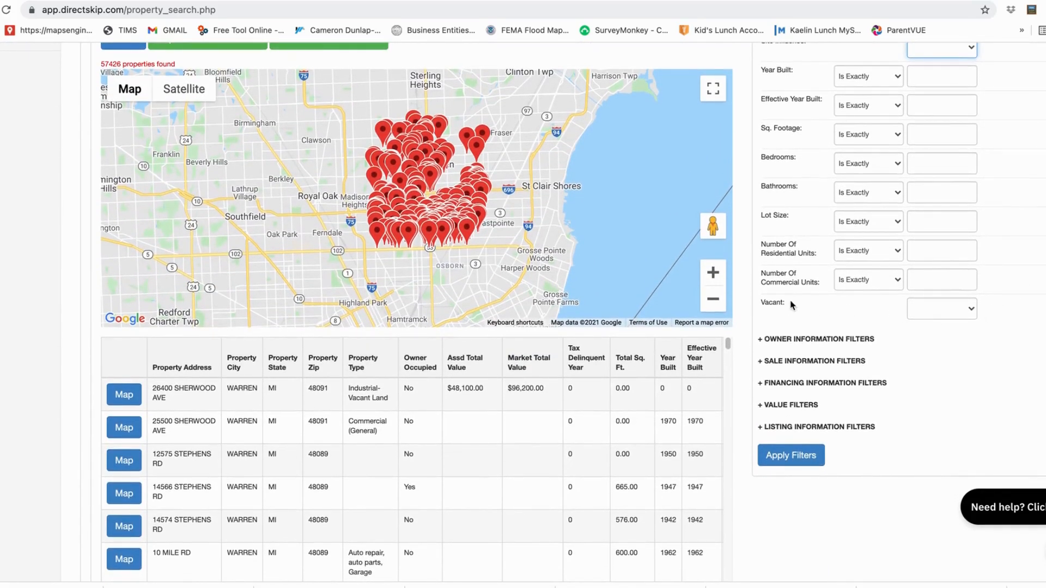
{"action": "left_click", "coordinate": [967, 314]}
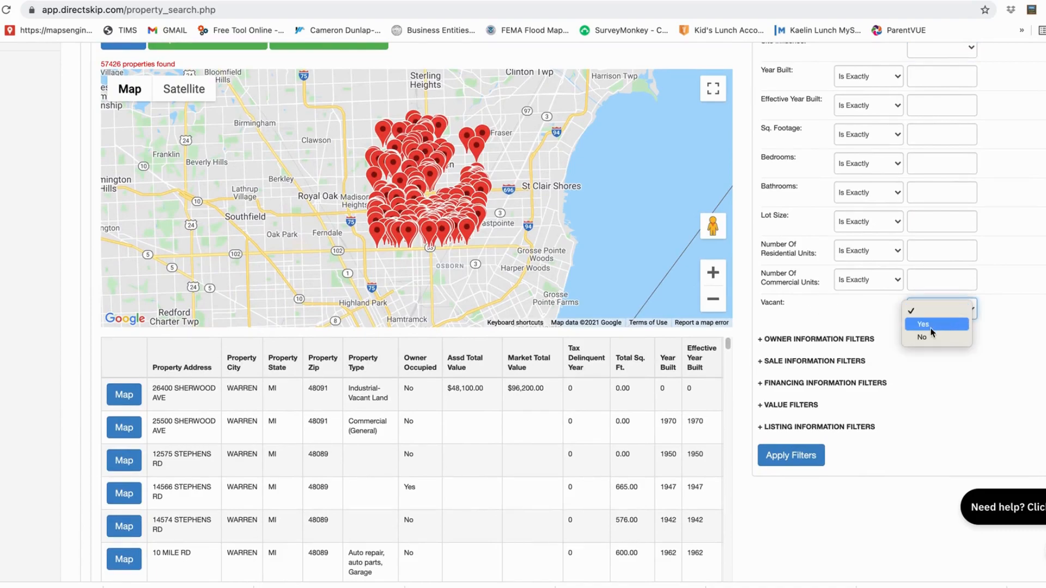
{"action": "left_click", "coordinate": [928, 325]}
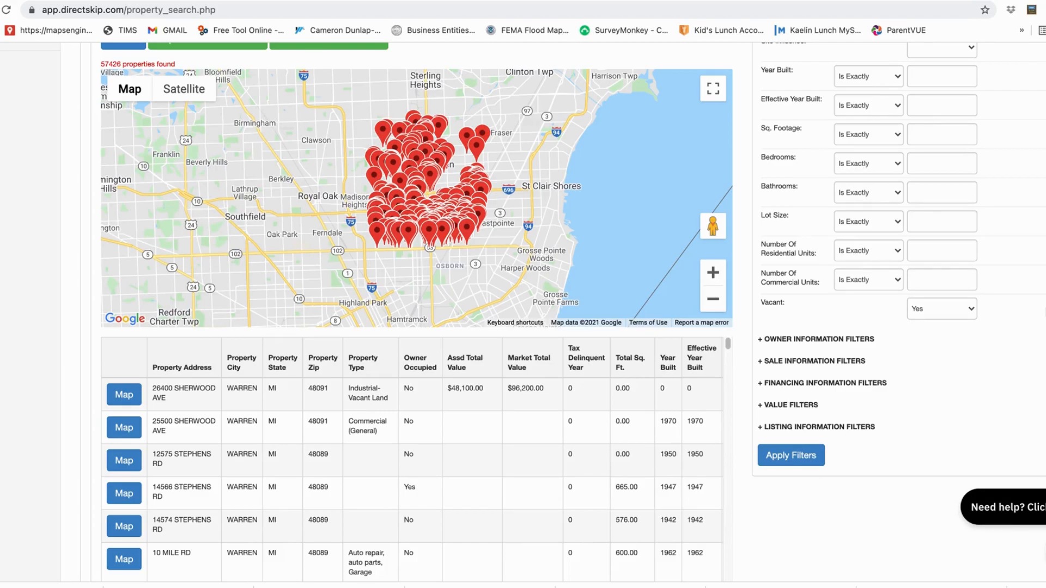
{"action": "scroll", "coordinate": [414, 273], "scroll_direction": "up", "scroll_amount": 3}
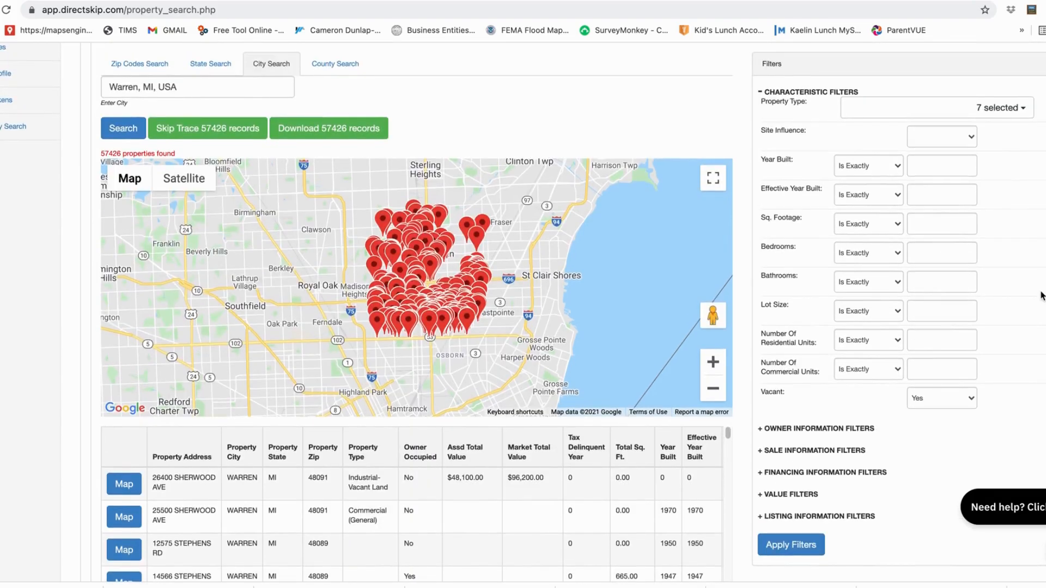
- Look through the Owner Information and Sale Information filter groups
{"action": "scroll", "coordinate": [1042, 296], "scroll_direction": "down", "scroll_amount": 1}
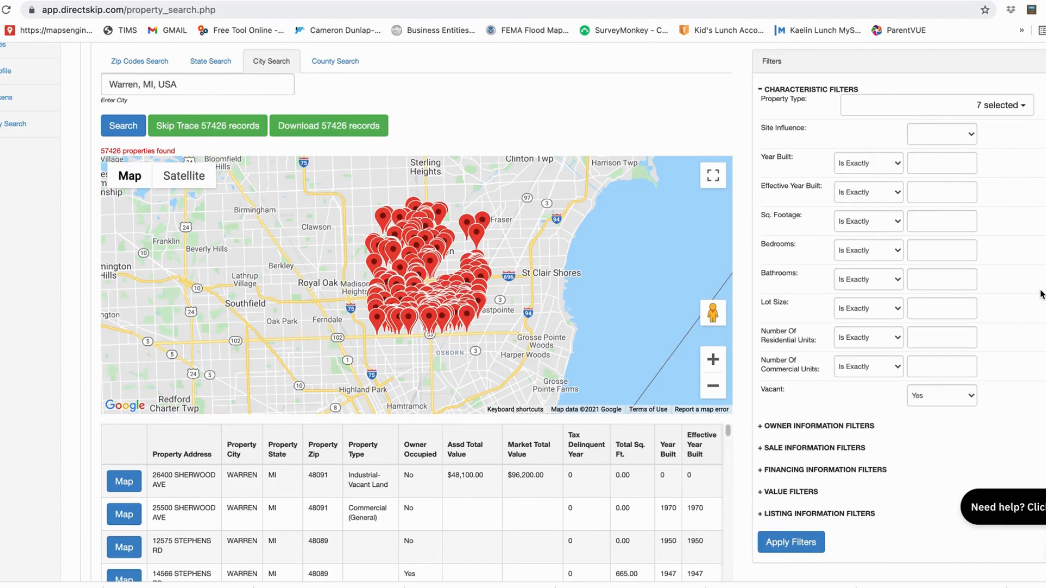
{"action": "scroll", "coordinate": [1042, 294], "scroll_direction": "down", "scroll_amount": 1}
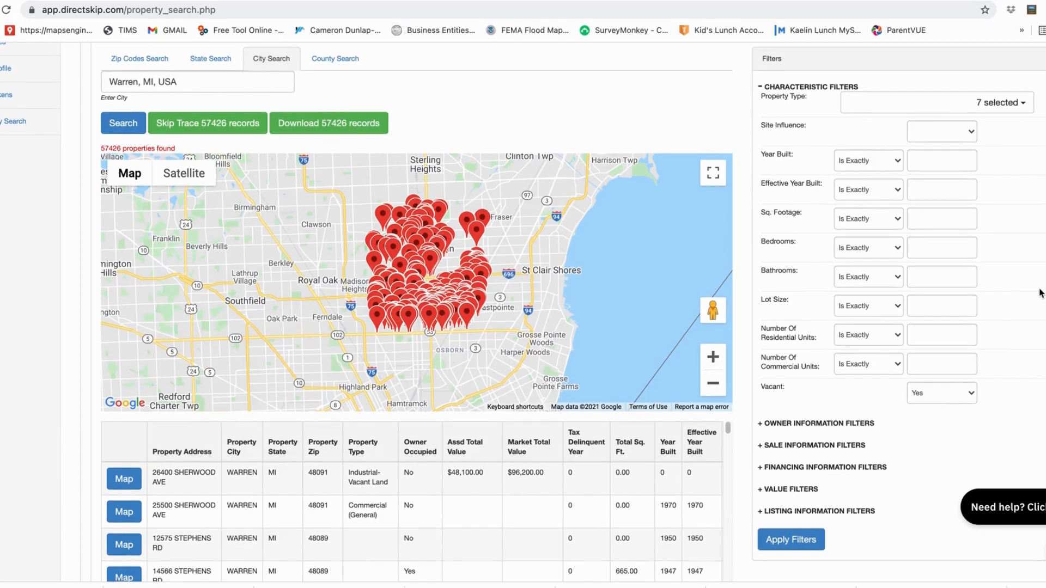
{"action": "scroll", "coordinate": [1041, 293], "scroll_direction": "down", "scroll_amount": 2}
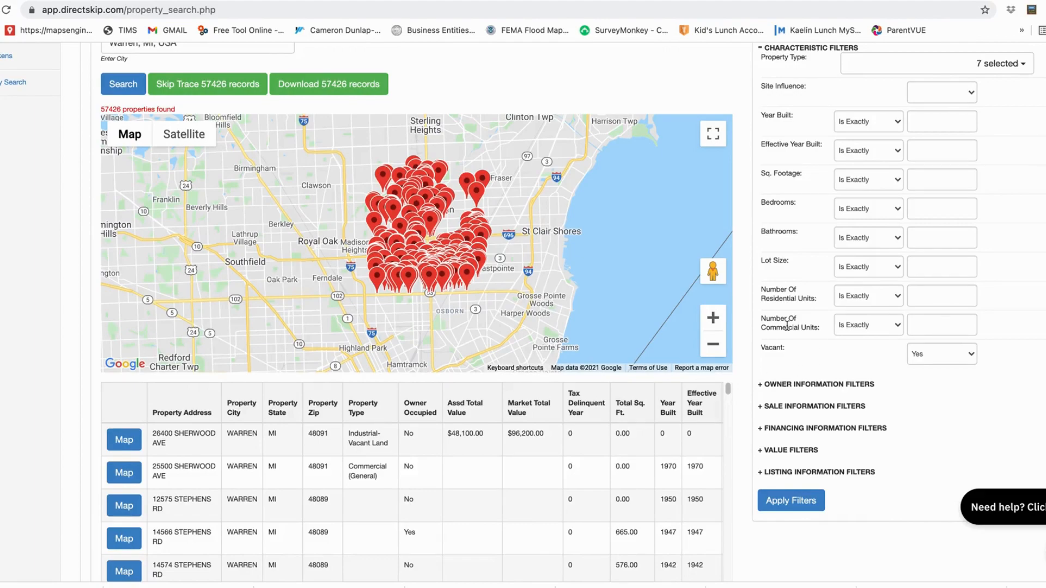
{"action": "scroll", "coordinate": [783, 343], "scroll_direction": "down", "scroll_amount": 1}
{"action": "left_click", "coordinate": [778, 364]}
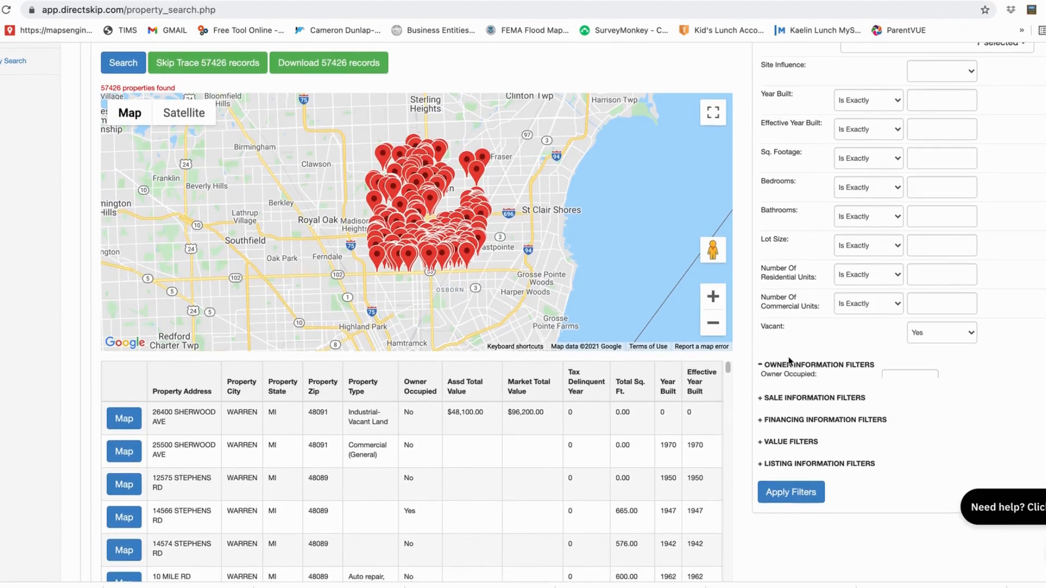
{"action": "scroll", "coordinate": [785, 365], "scroll_direction": "down", "scroll_amount": 2}
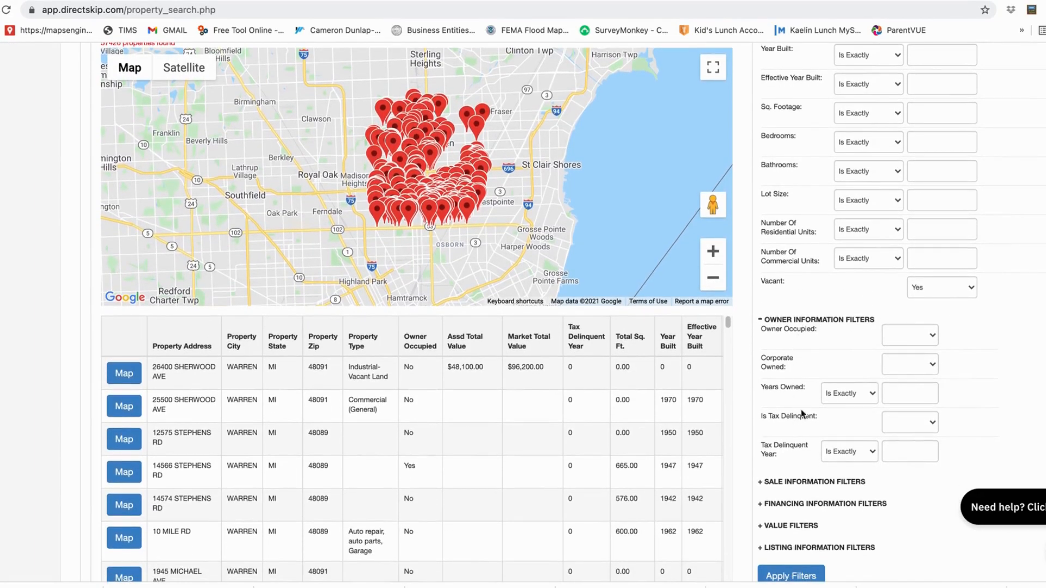
{"action": "left_click", "coordinate": [795, 321]}
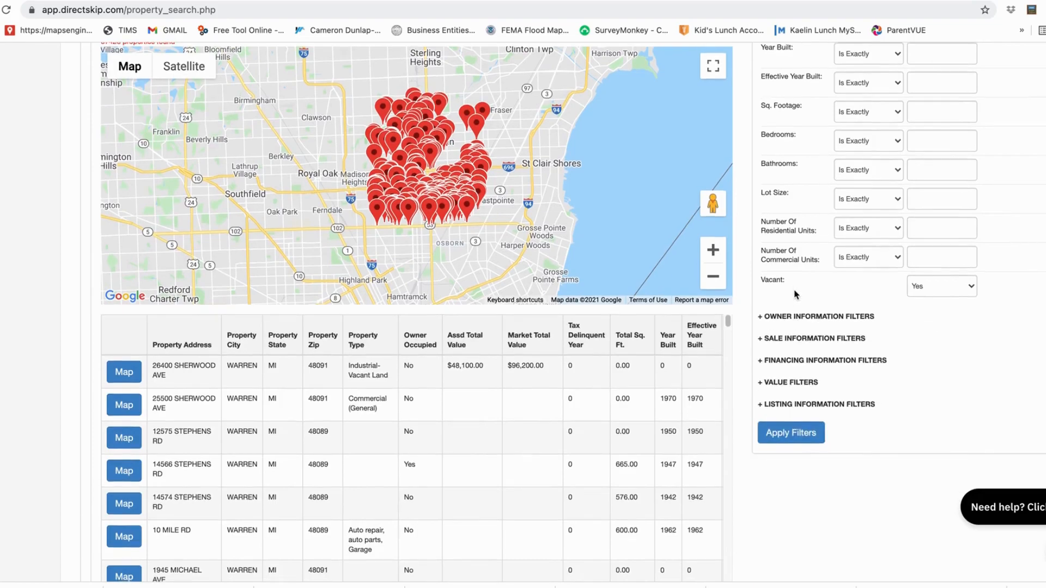
{"action": "scroll", "coordinate": [795, 295], "scroll_direction": "down", "scroll_amount": 1}
{"action": "left_click", "coordinate": [793, 331]}
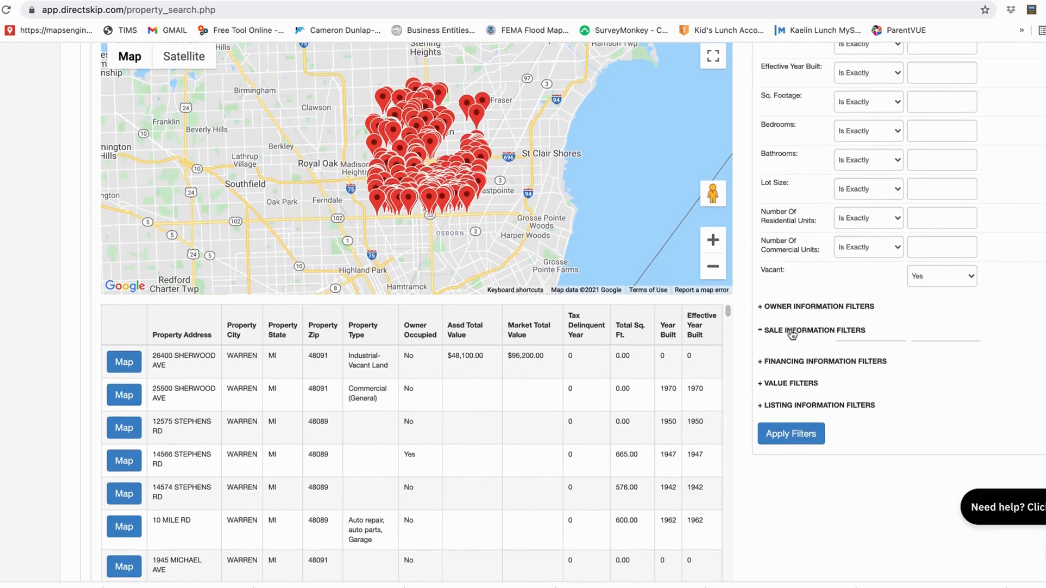
- Set the Equity % financing filter to Is Greater Than or Equal To 60
{"action": "left_click", "coordinate": [797, 351]}
{"action": "scroll", "coordinate": [801, 354], "scroll_direction": "down", "scroll_amount": 3}
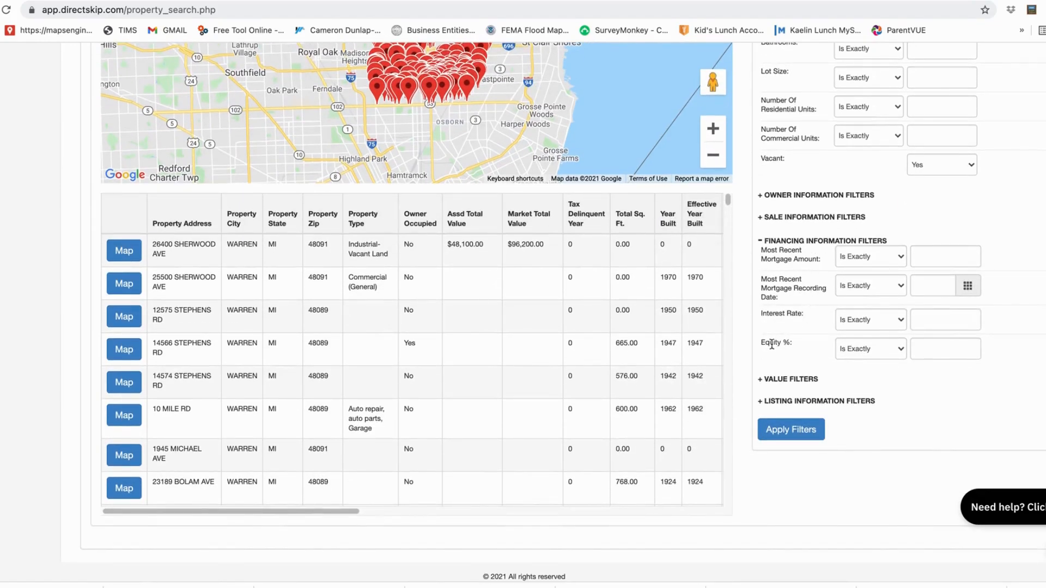
{"action": "left_click", "coordinate": [875, 355]}
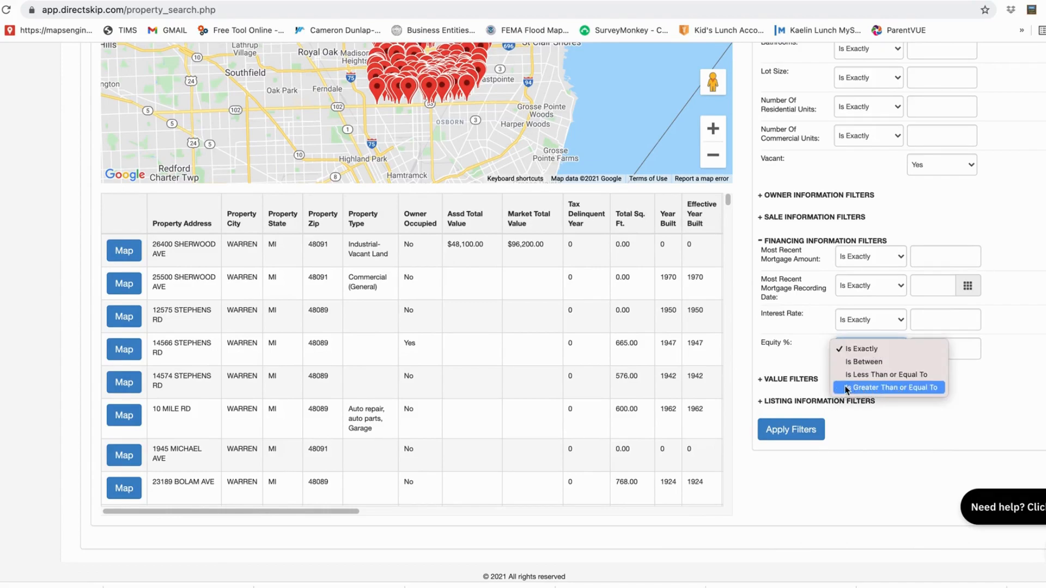
{"action": "left_click", "coordinate": [873, 388]}
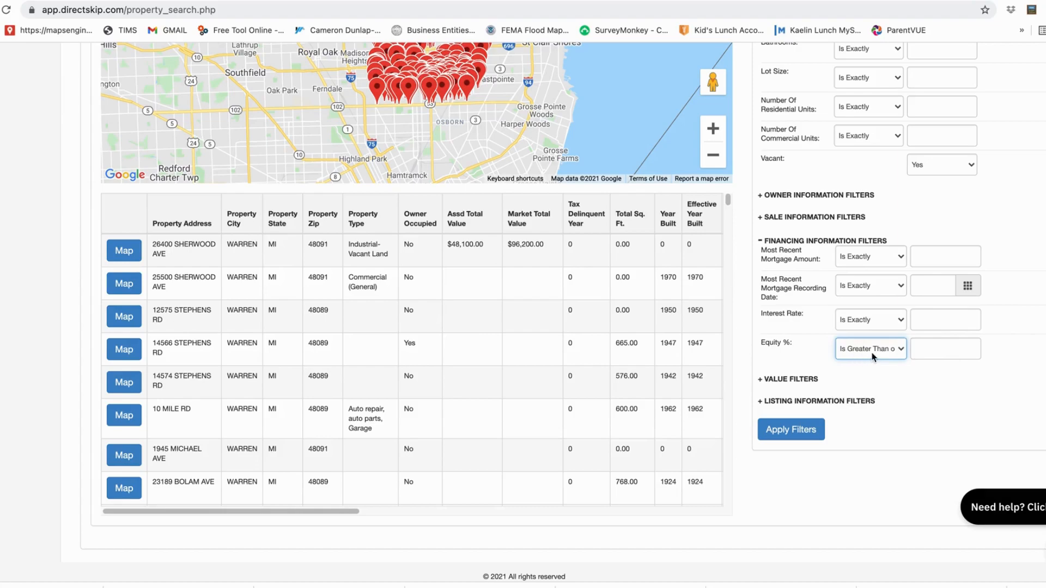
{"action": "left_click", "coordinate": [919, 354]}
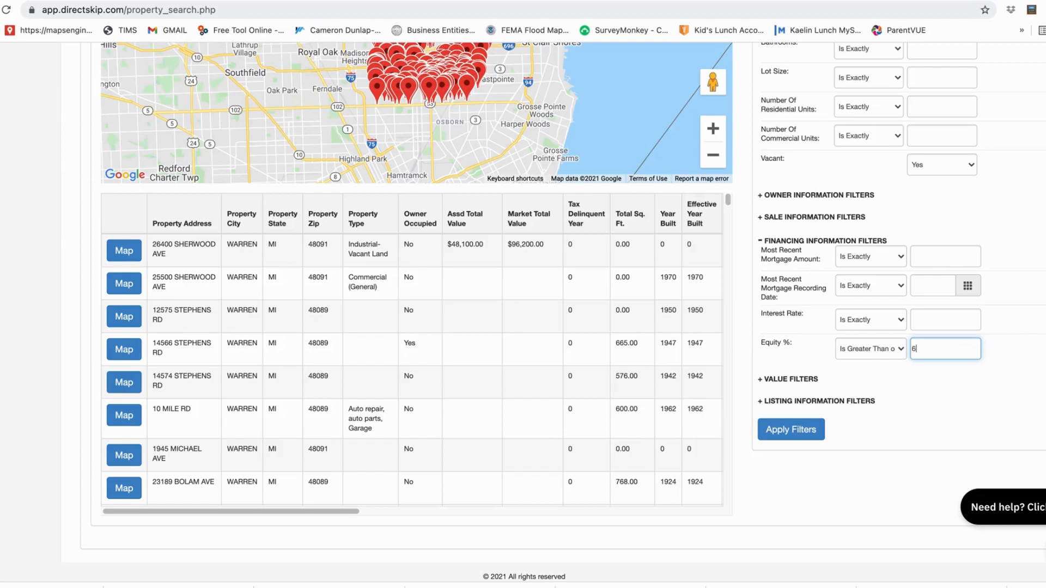
{"action": "left_click", "coordinate": [1041, 343]}
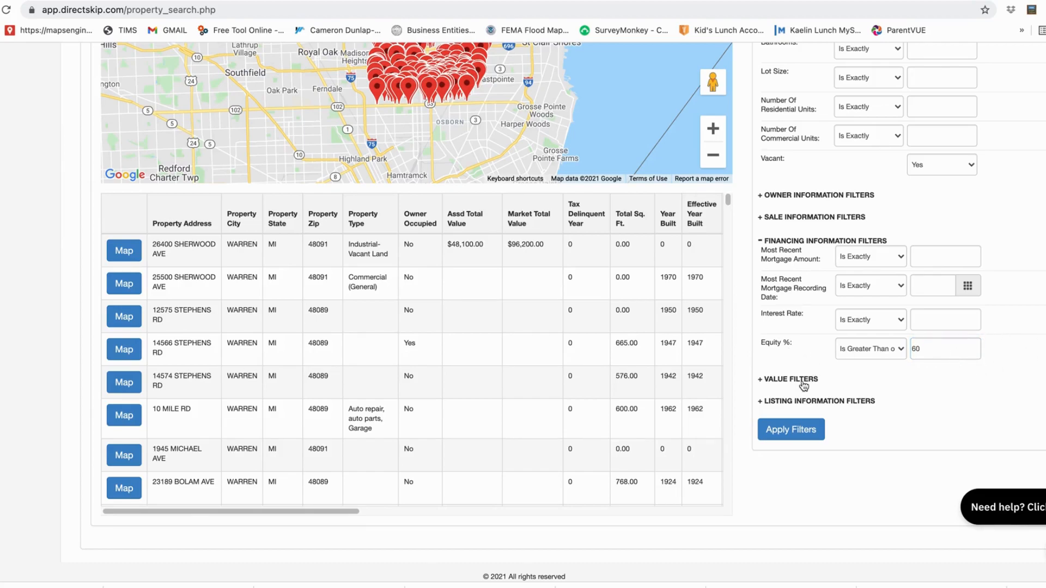
- Expand the Value and Listing Information filters and set Listing Status to Not Listed
{"action": "left_click", "coordinate": [805, 381]}
{"action": "scroll", "coordinate": [805, 384], "scroll_direction": "down", "scroll_amount": 3}
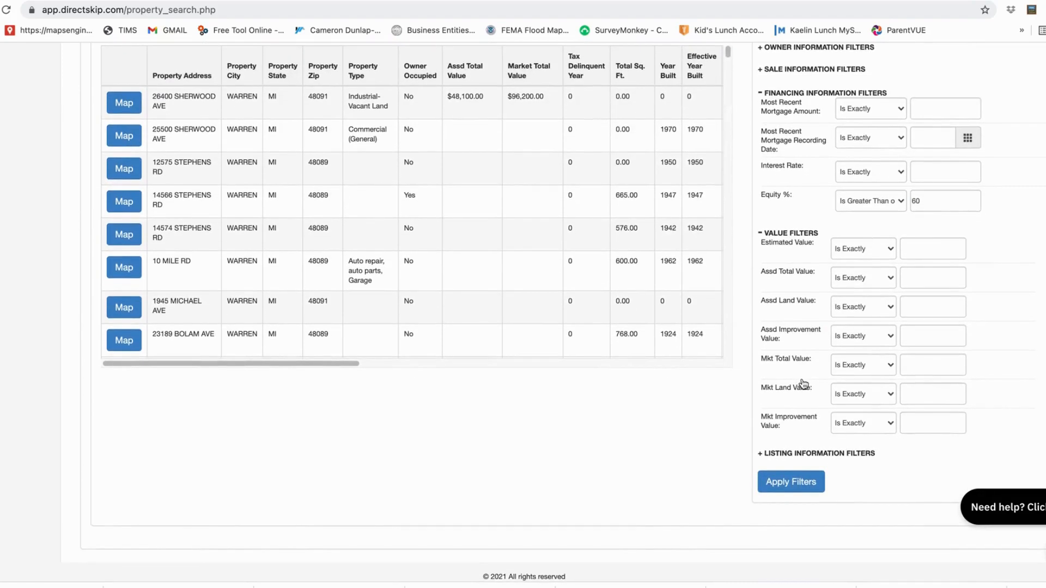
{"action": "left_click", "coordinate": [823, 452]}
{"action": "scroll", "coordinate": [799, 349], "scroll_direction": "down", "scroll_amount": 2}
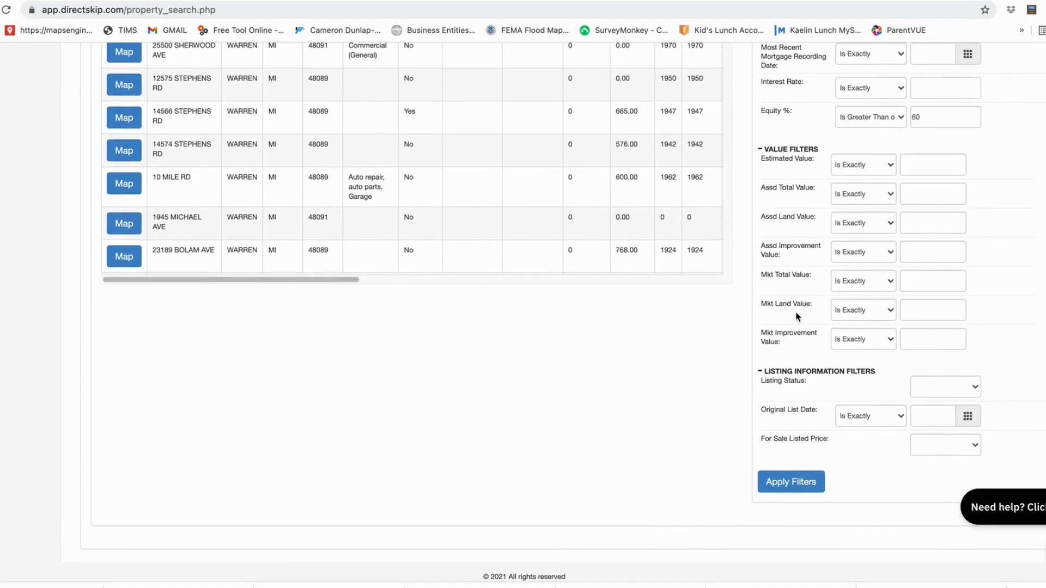
{"action": "left_click", "coordinate": [975, 387]}
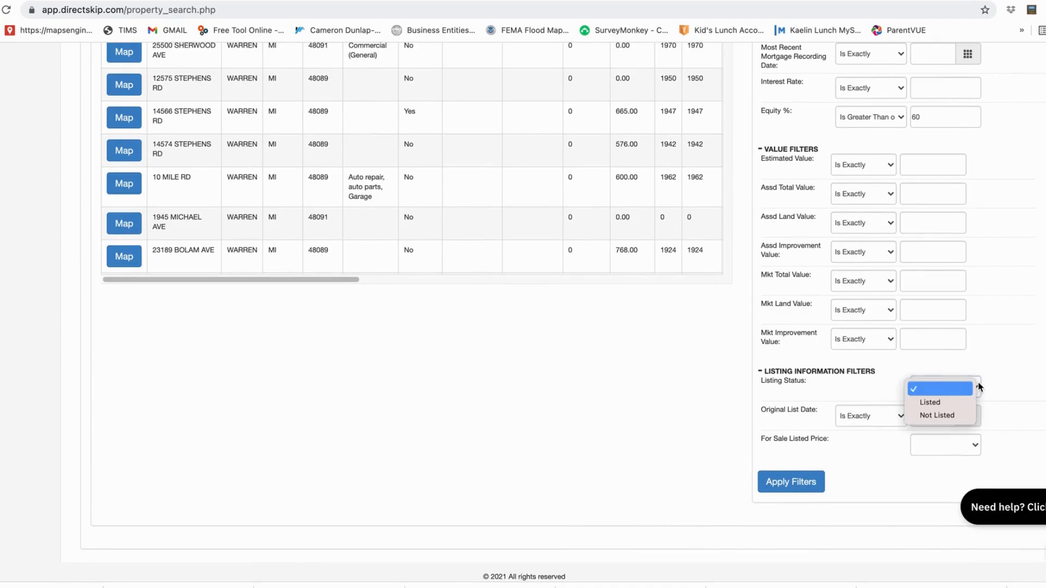
{"action": "left_click", "coordinate": [938, 416]}
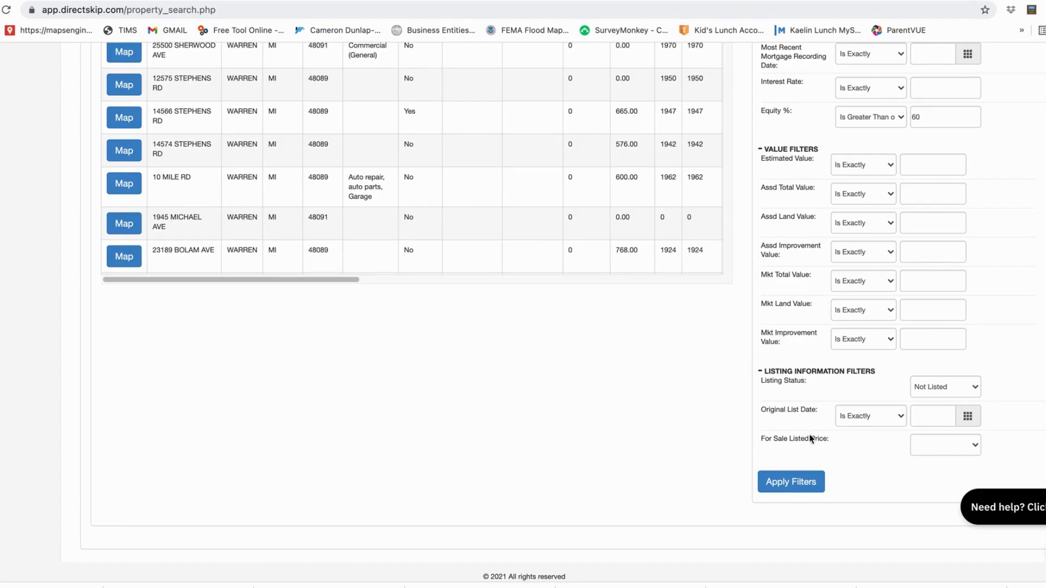
- Apply the chosen filters to the Warren property search and return to the list of current filters
{"action": "scroll", "coordinate": [1009, 227], "scroll_direction": "up", "scroll_amount": 9}
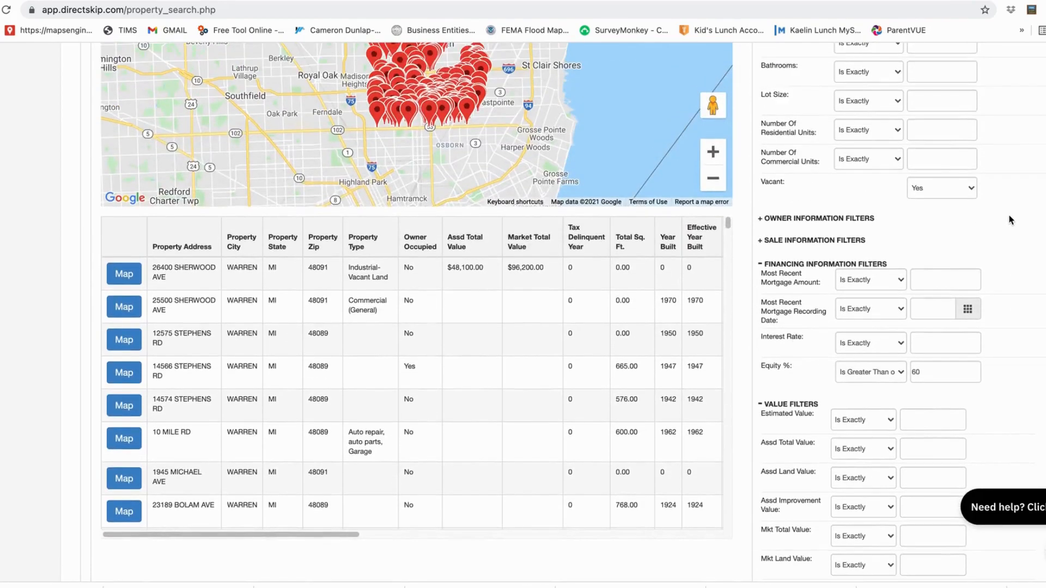
{"action": "scroll", "coordinate": [980, 228], "scroll_direction": "down", "scroll_amount": 9}
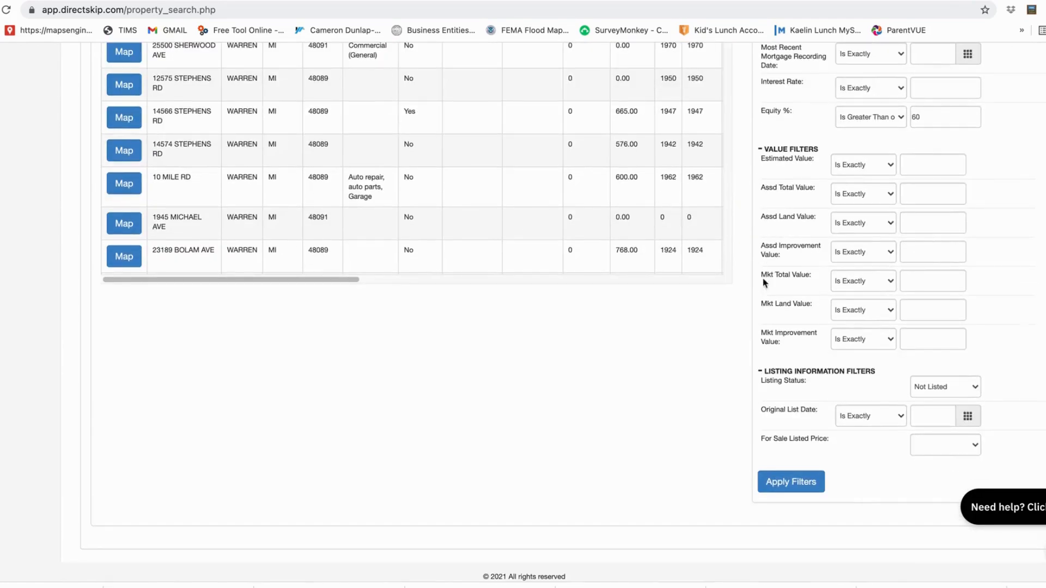
{"action": "left_click", "coordinate": [780, 474]}
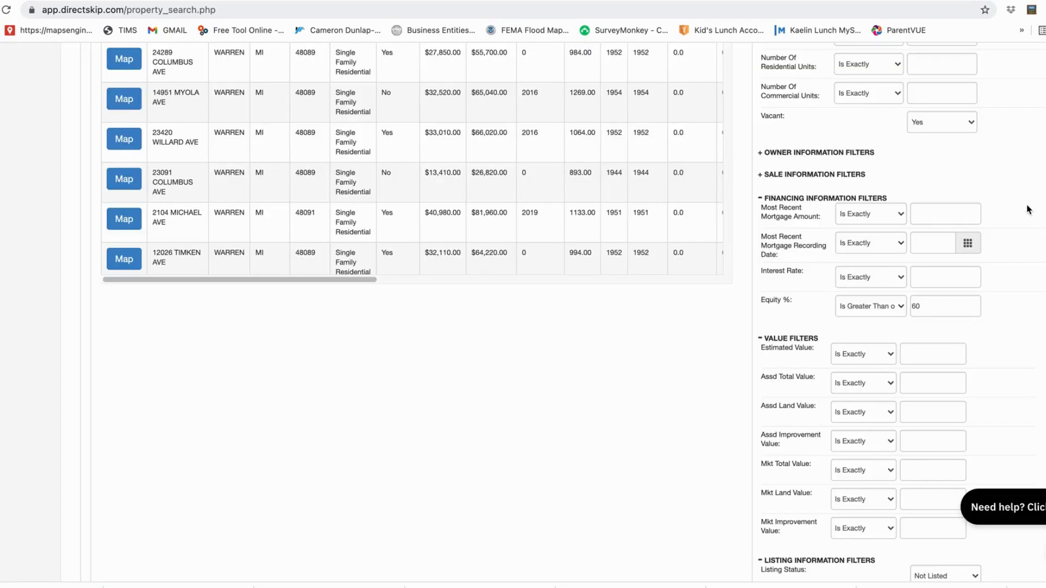
{"action": "scroll", "coordinate": [1027, 205], "scroll_direction": "up", "scroll_amount": 9}
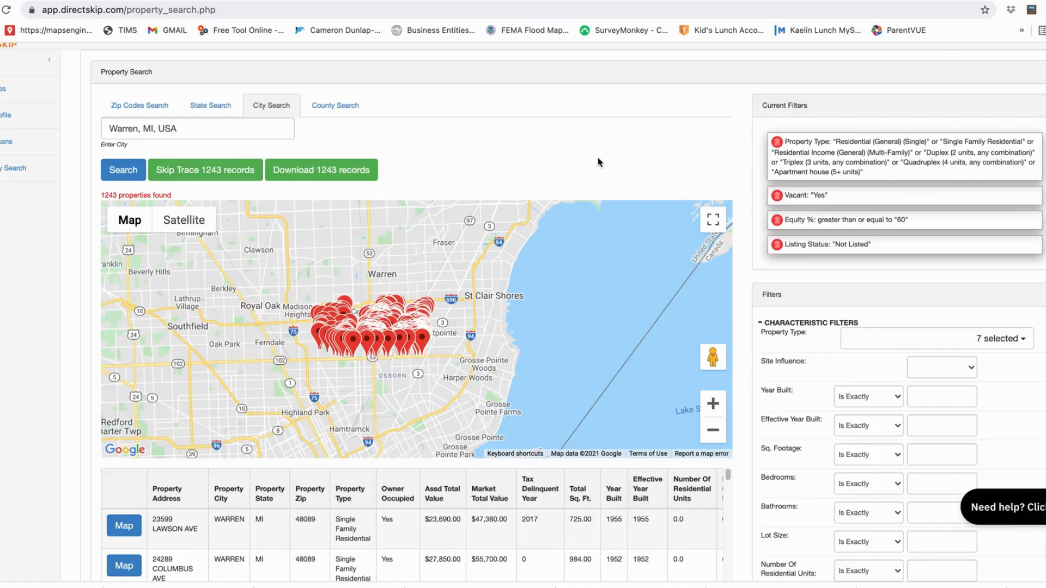
- Reset the Vacant characteristic filter to blank
{"action": "scroll", "coordinate": [763, 174], "scroll_direction": "down", "scroll_amount": 2}
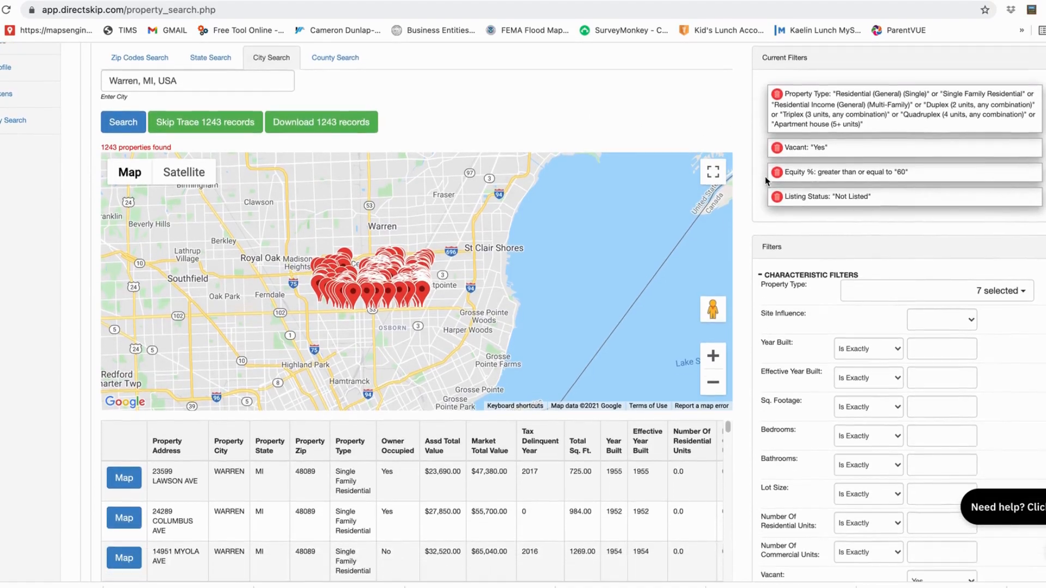
{"action": "scroll", "coordinate": [754, 152], "scroll_direction": "down", "scroll_amount": 3}
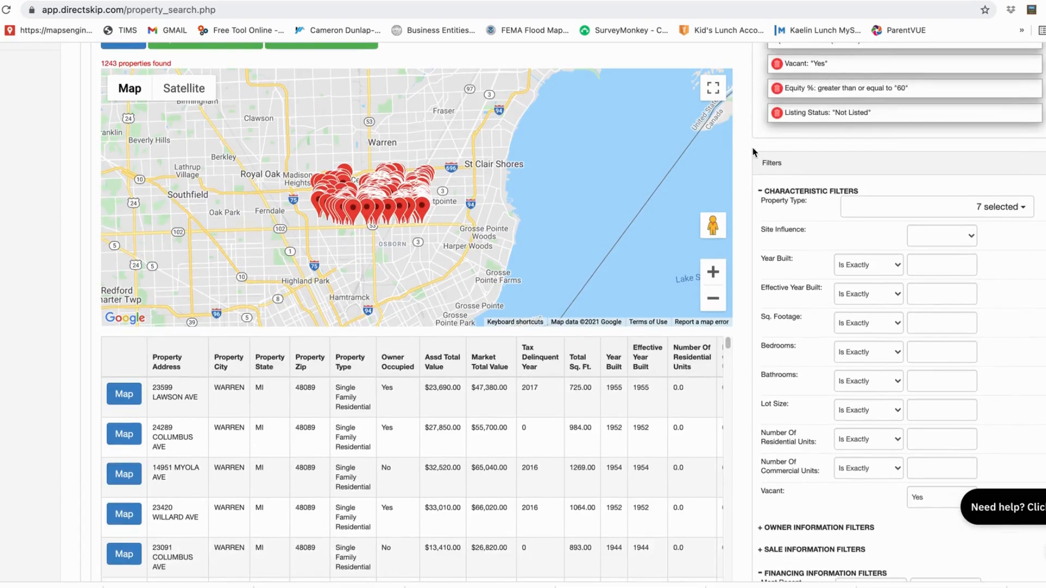
{"action": "scroll", "coordinate": [754, 151], "scroll_direction": "down", "scroll_amount": 7}
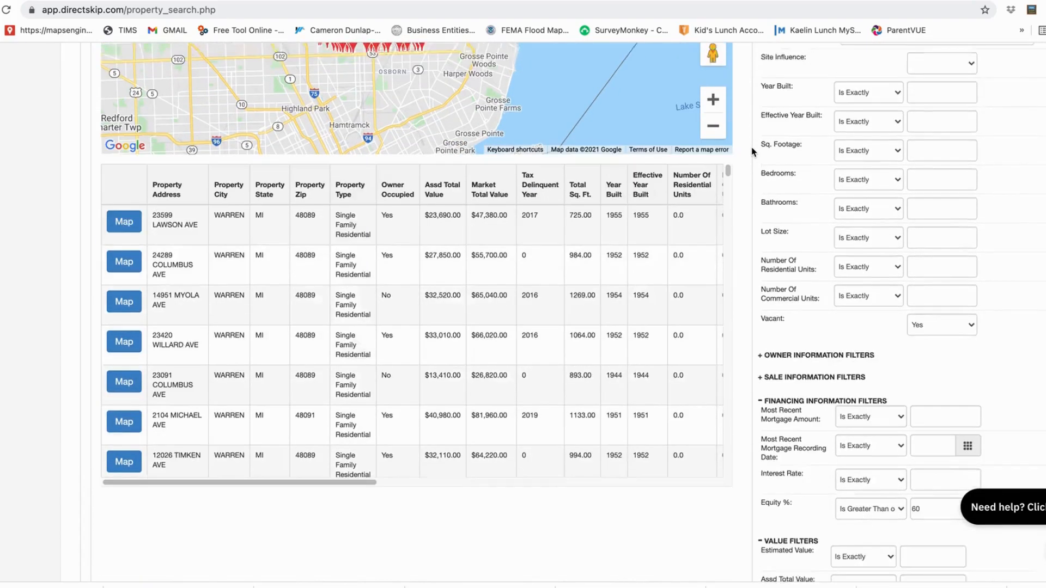
{"action": "left_click", "coordinate": [944, 311]}
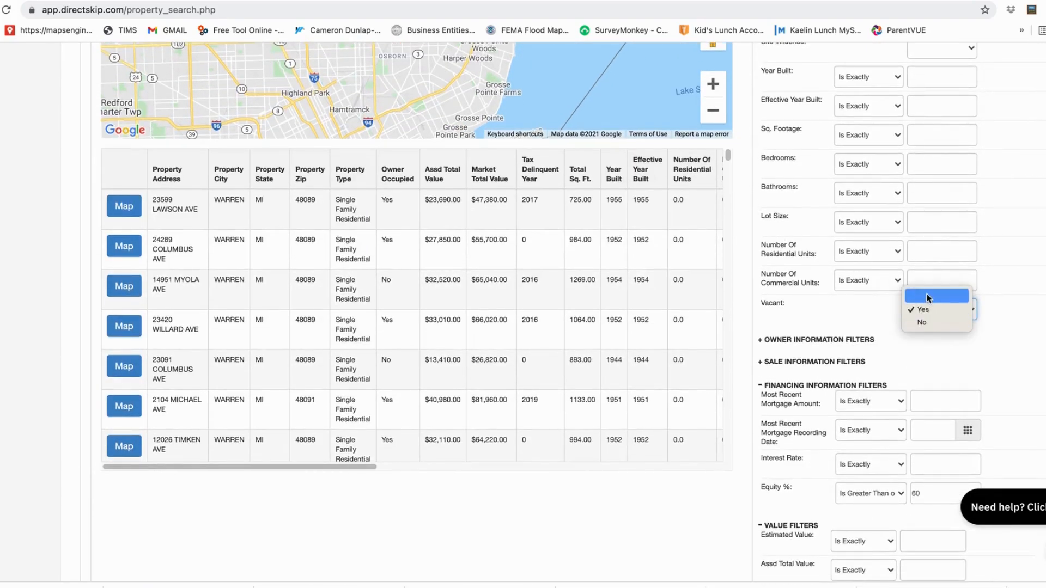
{"action": "left_click", "coordinate": [933, 294]}
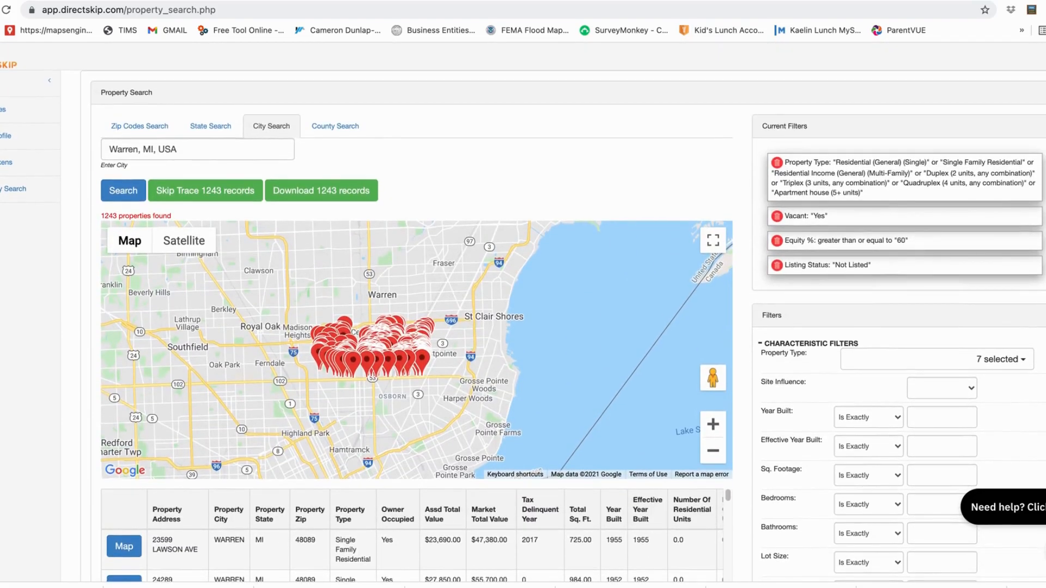
- Remove the Vacant condition from the current filters so the property search reruns without it
{"action": "scroll", "coordinate": [778, 293], "scroll_direction": "down", "scroll_amount": 3}
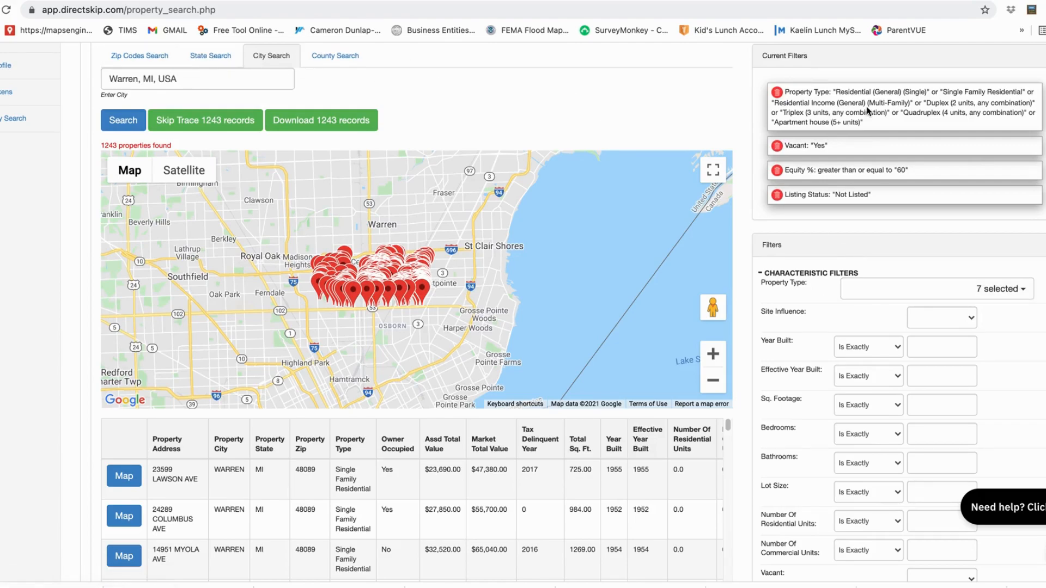
{"action": "scroll", "coordinate": [868, 106], "scroll_direction": "down", "scroll_amount": 1}
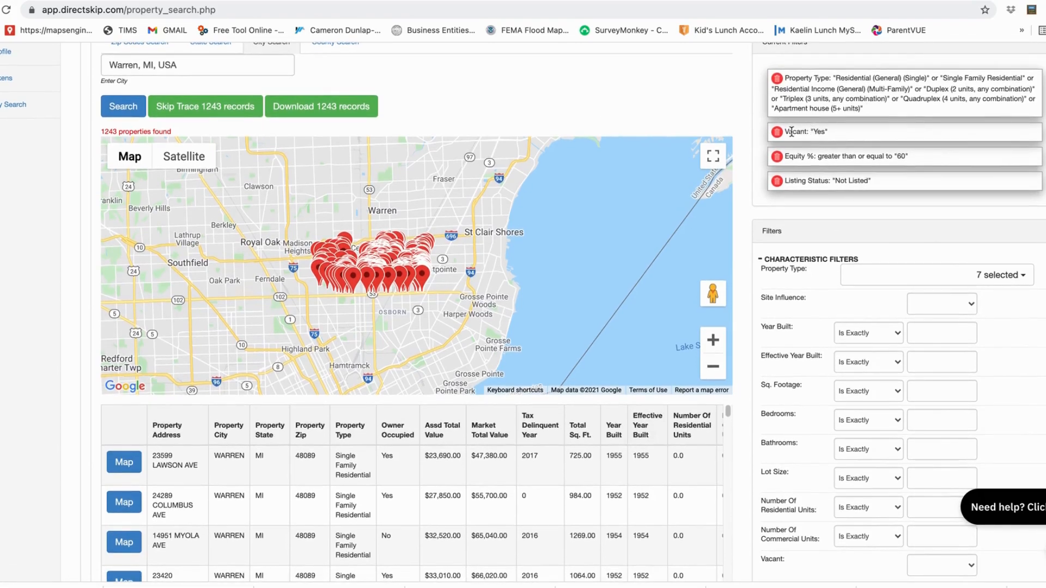
{"action": "left_click", "coordinate": [777, 131]}
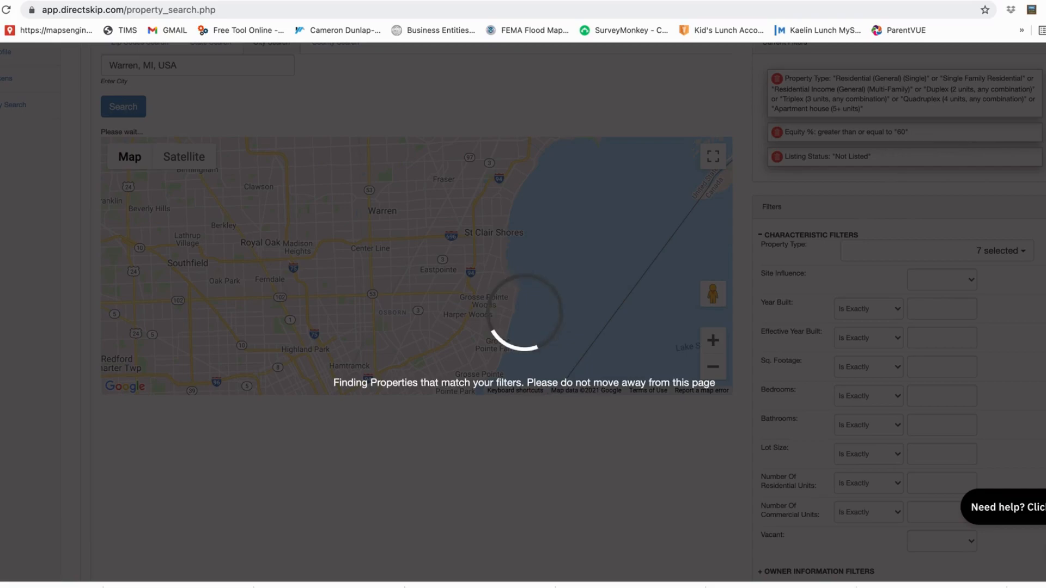
- Expand the Owner Information filters and set Owner Occupied to No
{"action": "scroll", "coordinate": [523, 326], "scroll_direction": "down", "scroll_amount": 1}
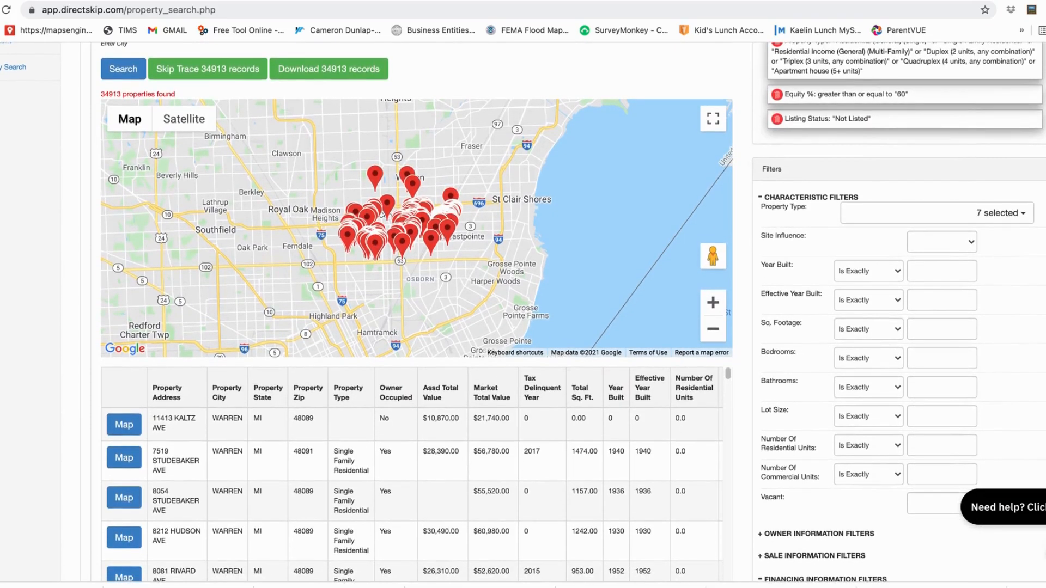
{"action": "scroll", "coordinate": [524, 326], "scroll_direction": "down", "scroll_amount": 5}
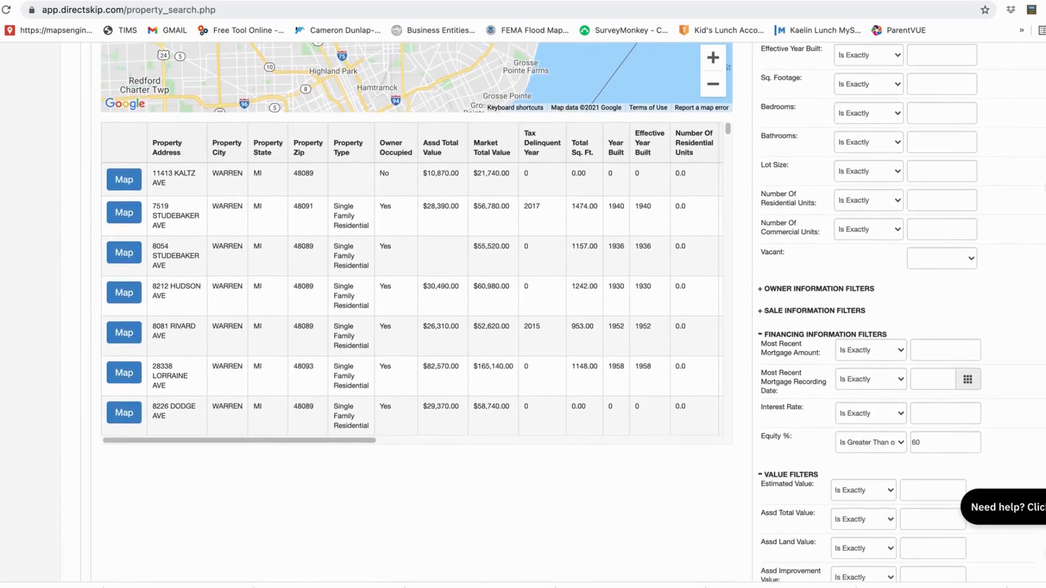
{"action": "scroll", "coordinate": [959, 222], "scroll_direction": "down", "scroll_amount": 1}
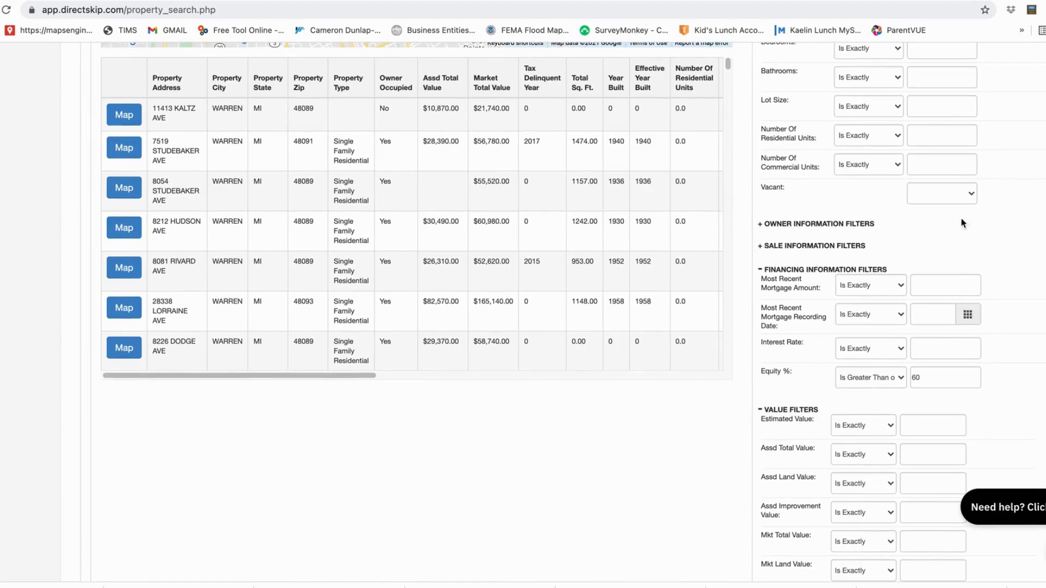
{"action": "left_click", "coordinate": [789, 224]}
{"action": "scroll", "coordinate": [1009, 226], "scroll_direction": "down", "scroll_amount": 1}
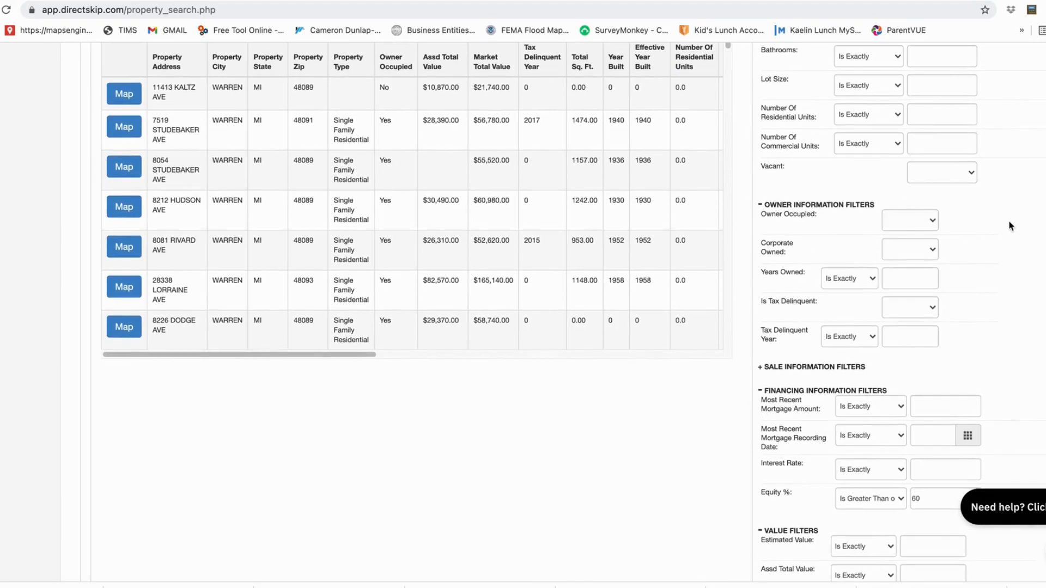
{"action": "left_click", "coordinate": [930, 220]}
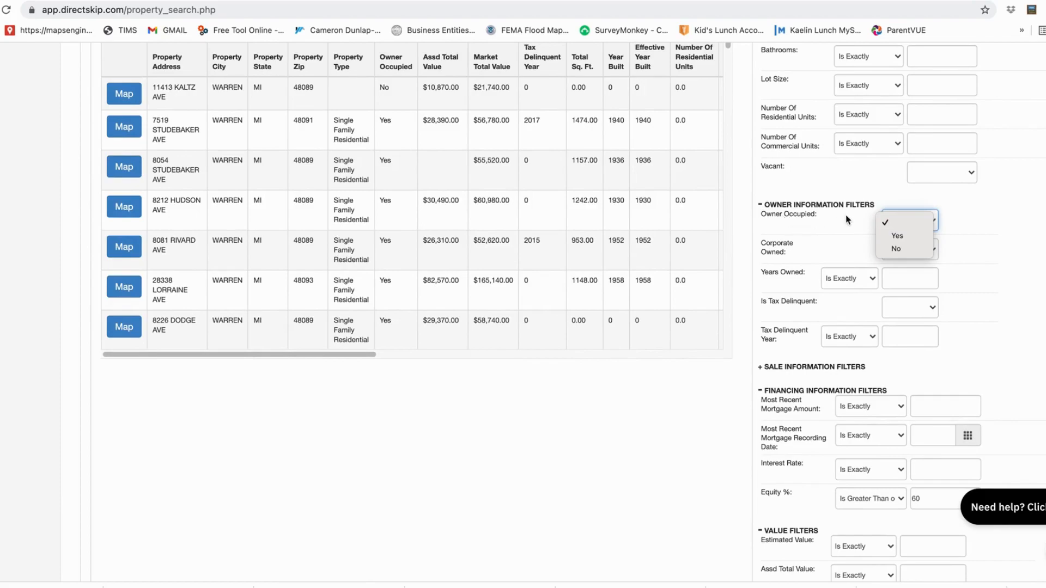
{"action": "left_click", "coordinate": [897, 247]}
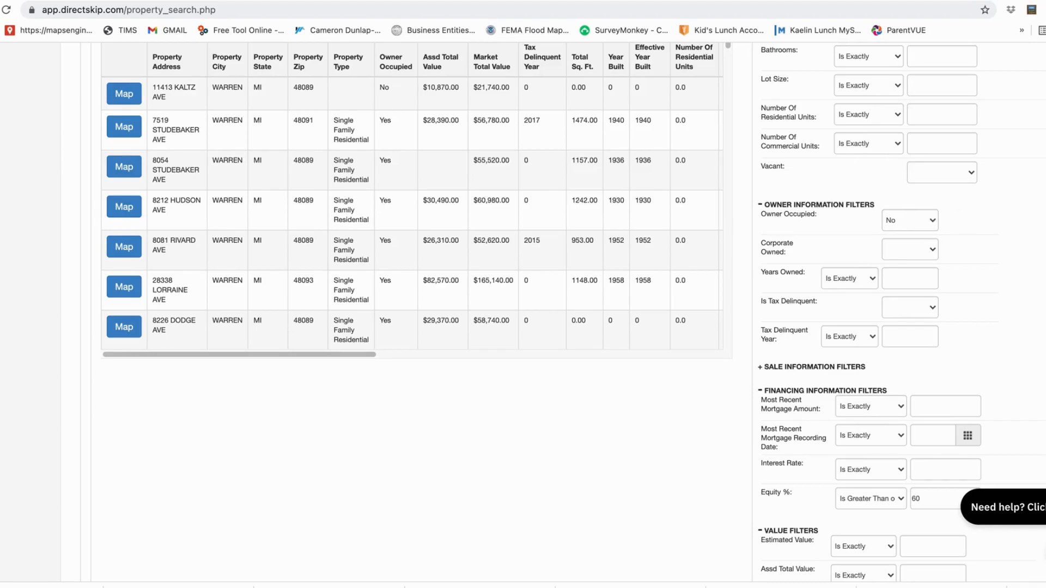
{"action": "scroll", "coordinate": [523, 311], "scroll_direction": "up", "scroll_amount": 6}
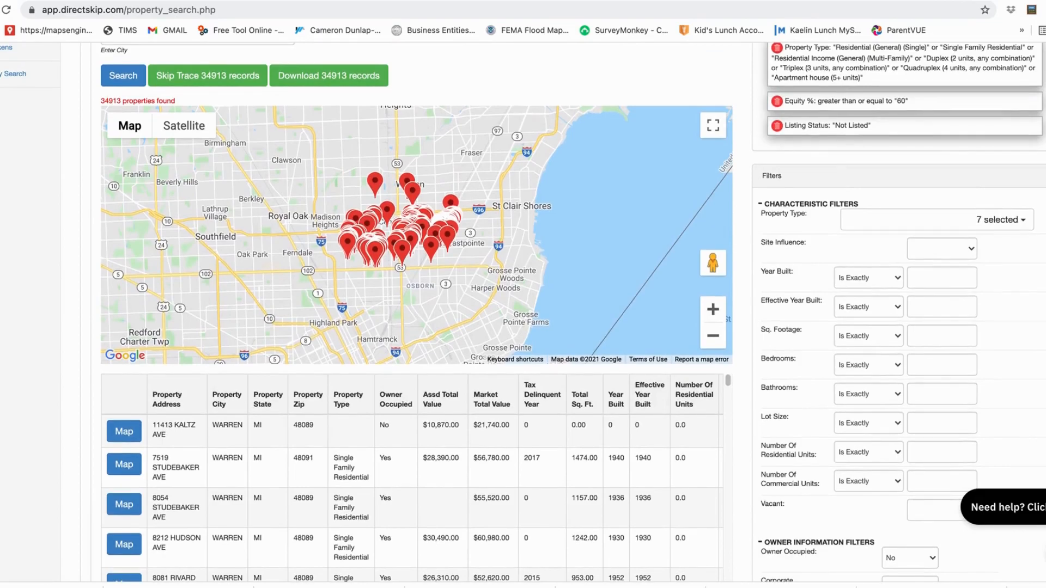
- Apply the Owner Occupied: No filter to the Warren property search
{"action": "scroll", "coordinate": [1009, 180], "scroll_direction": "down", "scroll_amount": 13}
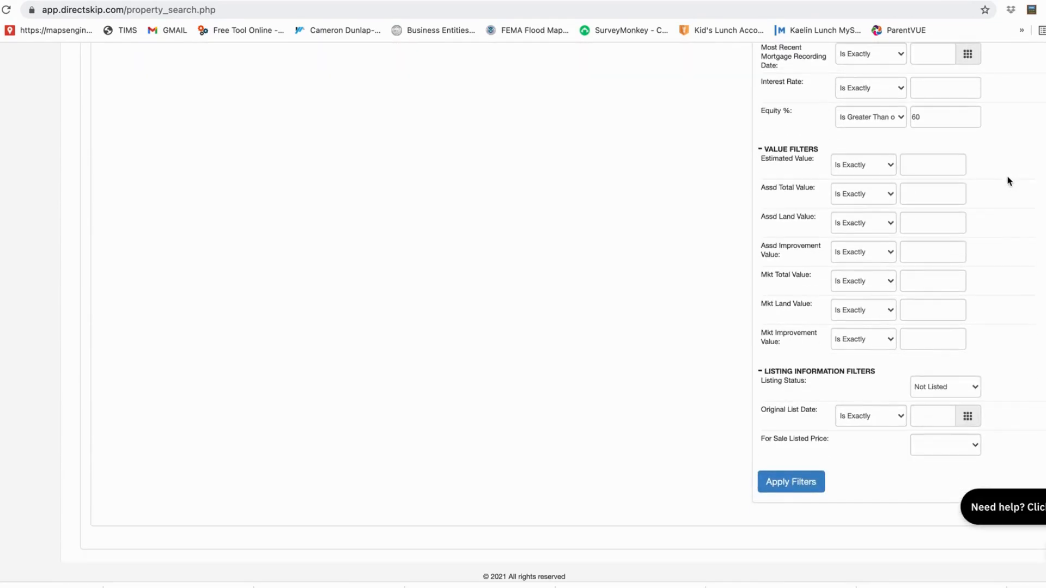
{"action": "scroll", "coordinate": [1009, 180], "scroll_direction": "up", "scroll_amount": 1}
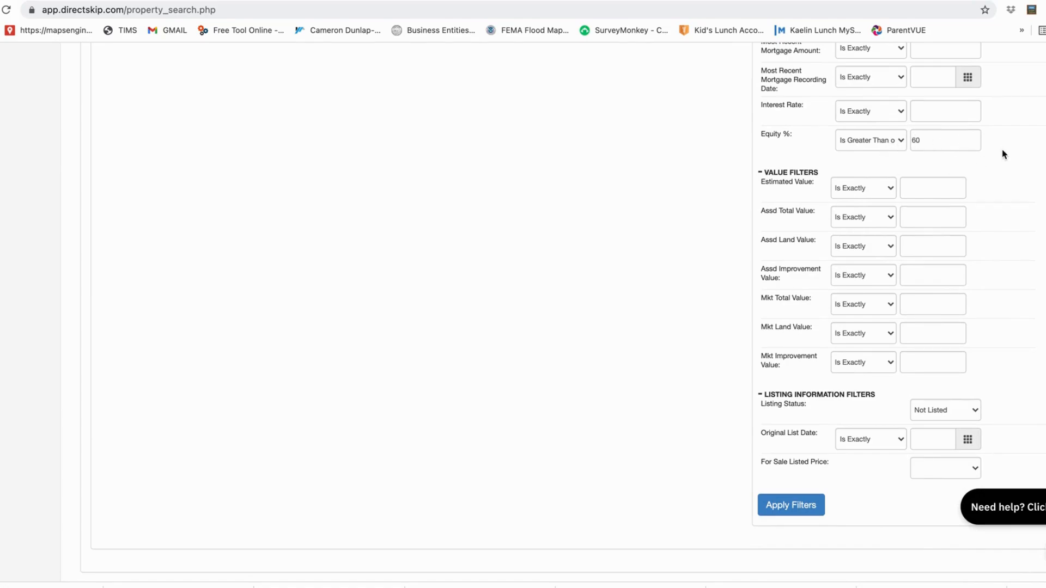
{"action": "scroll", "coordinate": [1002, 152], "scroll_direction": "up", "scroll_amount": 1}
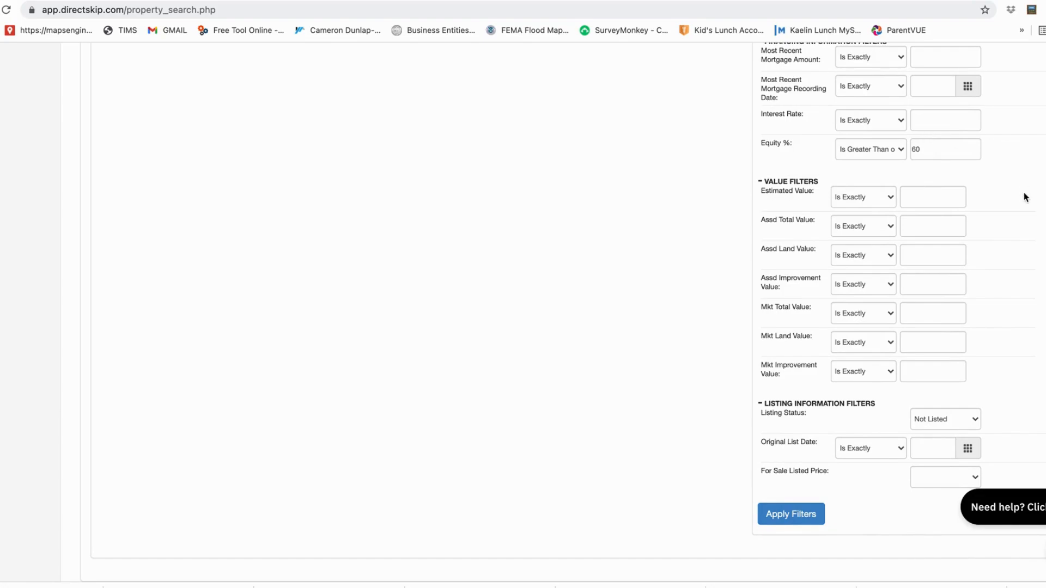
{"action": "scroll", "coordinate": [1025, 198], "scroll_direction": "down", "scroll_amount": 2}
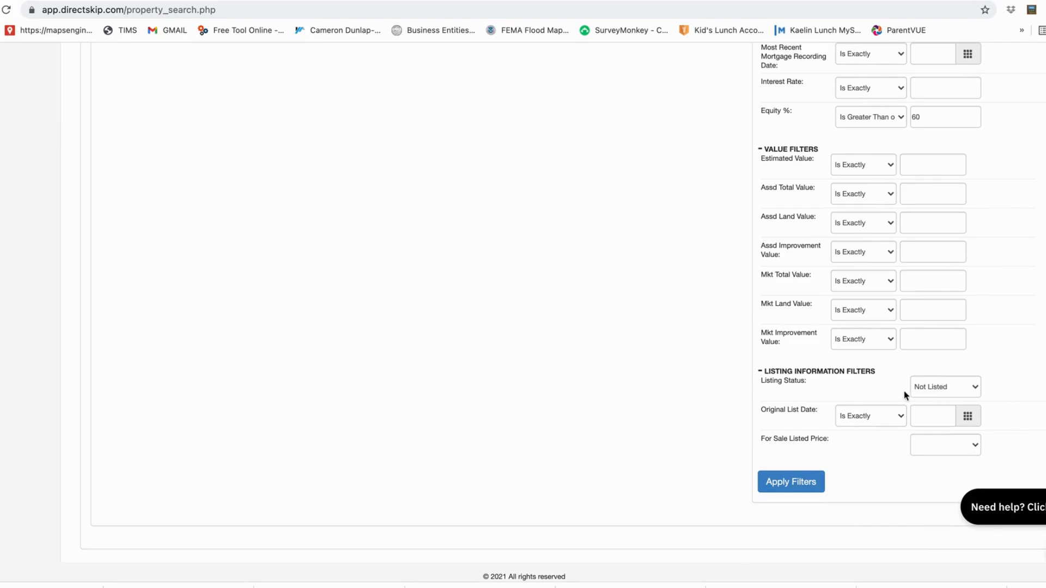
{"action": "left_click", "coordinate": [817, 482]}
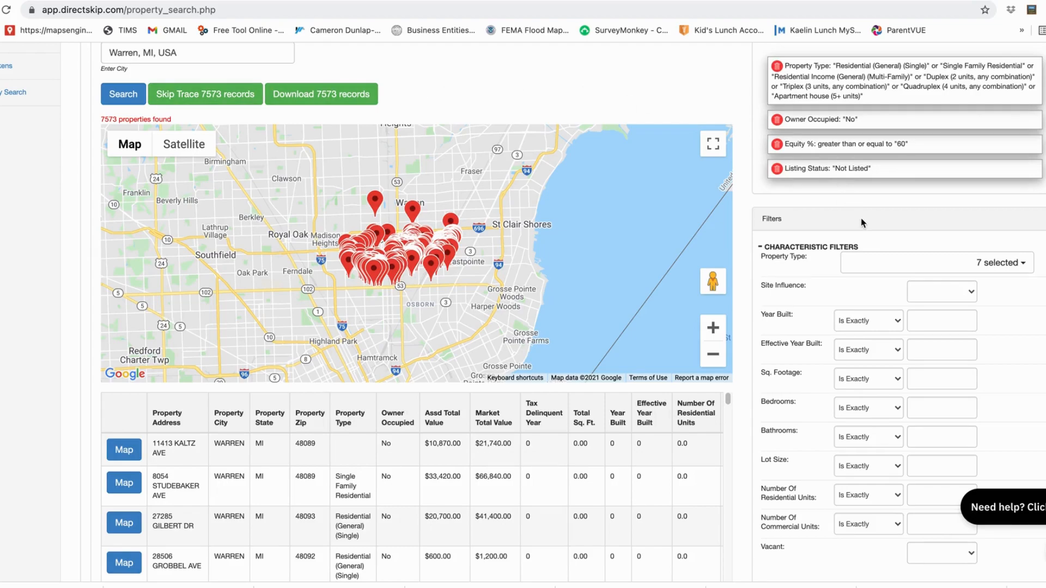
- Remove the Owner Occupied condition from the current filters
{"action": "scroll", "coordinate": [950, 219], "scroll_direction": "up", "scroll_amount": 1}
{"action": "scroll", "coordinate": [950, 219], "scroll_direction": "up", "scroll_amount": 1}
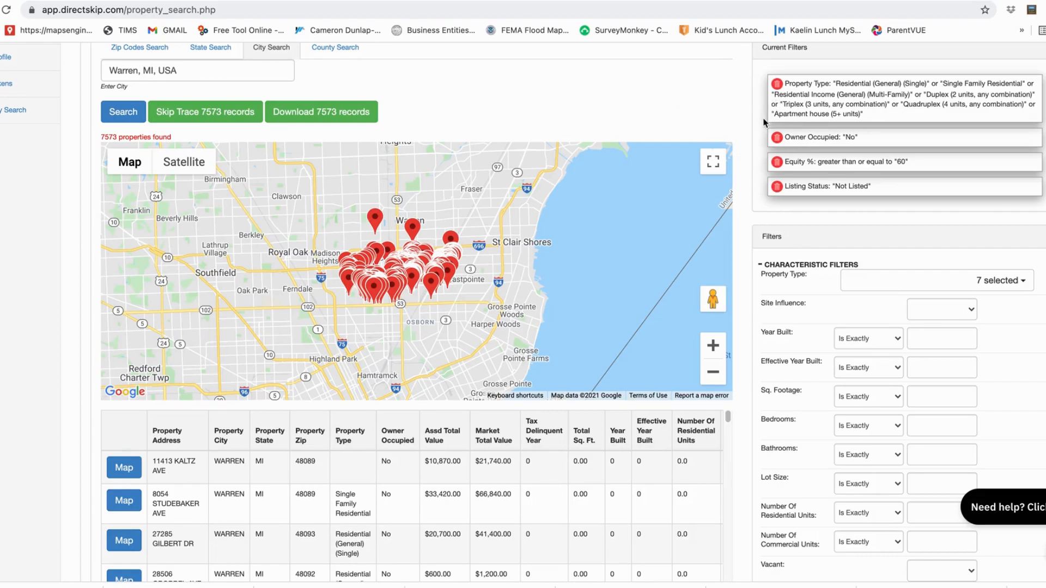
{"action": "scroll", "coordinate": [763, 118], "scroll_direction": "up", "scroll_amount": 1}
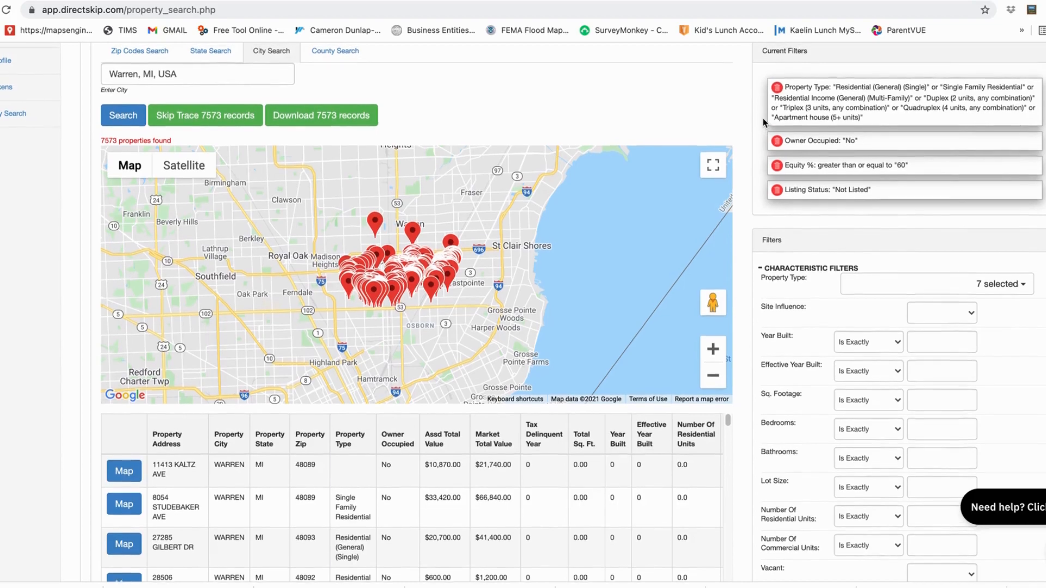
{"action": "scroll", "coordinate": [762, 118], "scroll_direction": "up", "scroll_amount": 1}
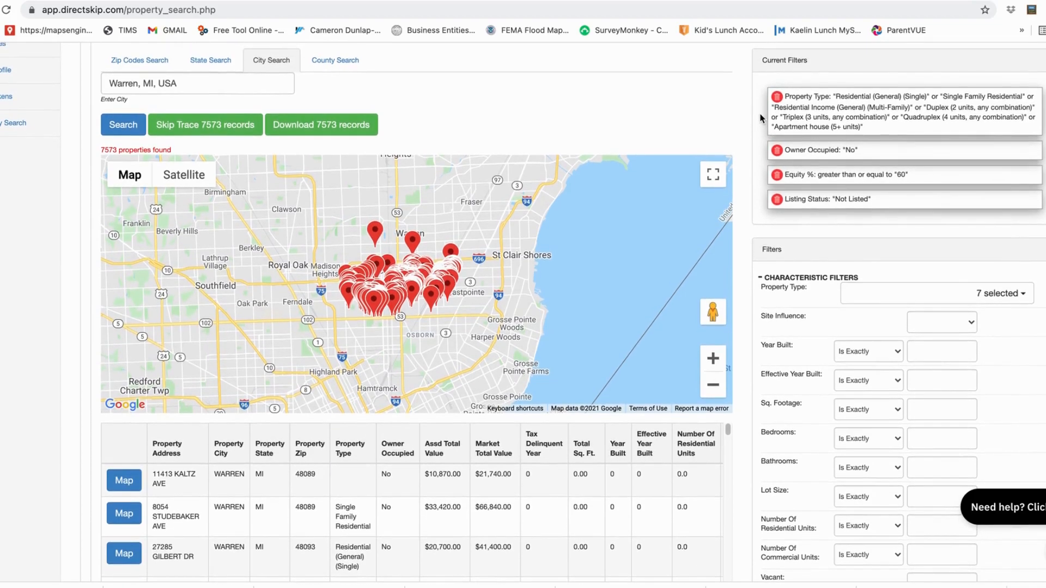
{"action": "scroll", "coordinate": [762, 117], "scroll_direction": "up", "scroll_amount": 1}
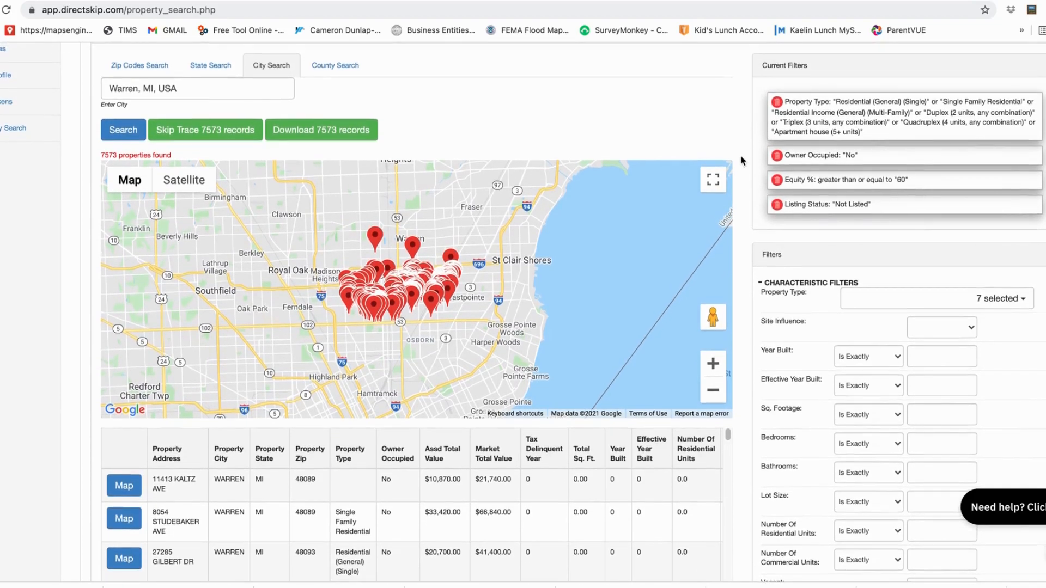
{"action": "left_click", "coordinate": [777, 156]}
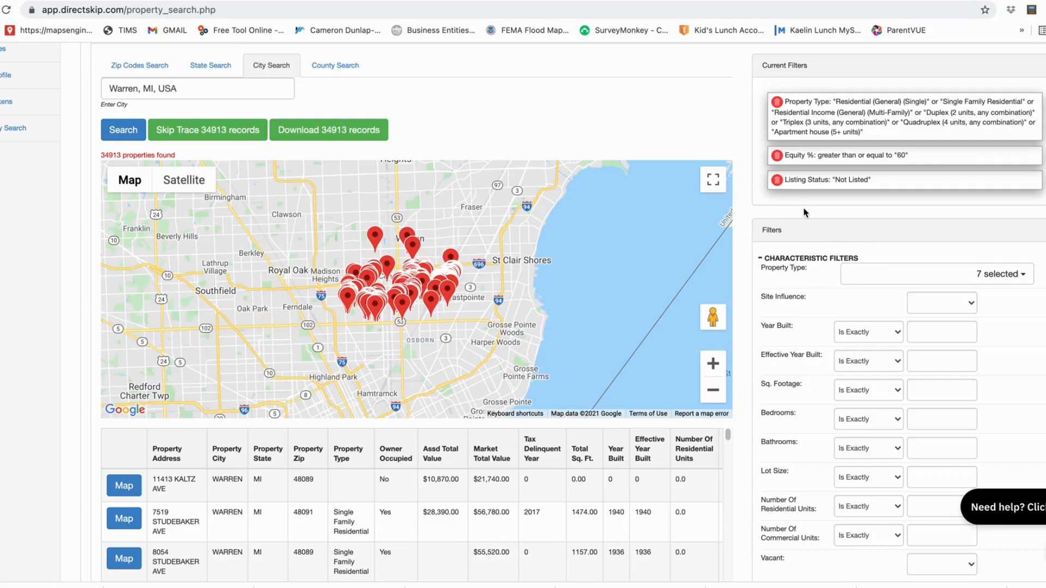
- Set Is Tax Delinquent to Yes in the Owner Information filters and apply the filters to the Warren search
{"action": "scroll", "coordinate": [981, 242], "scroll_direction": "down", "scroll_amount": 5}
{"action": "scroll", "coordinate": [987, 247], "scroll_direction": "down", "scroll_amount": 7}
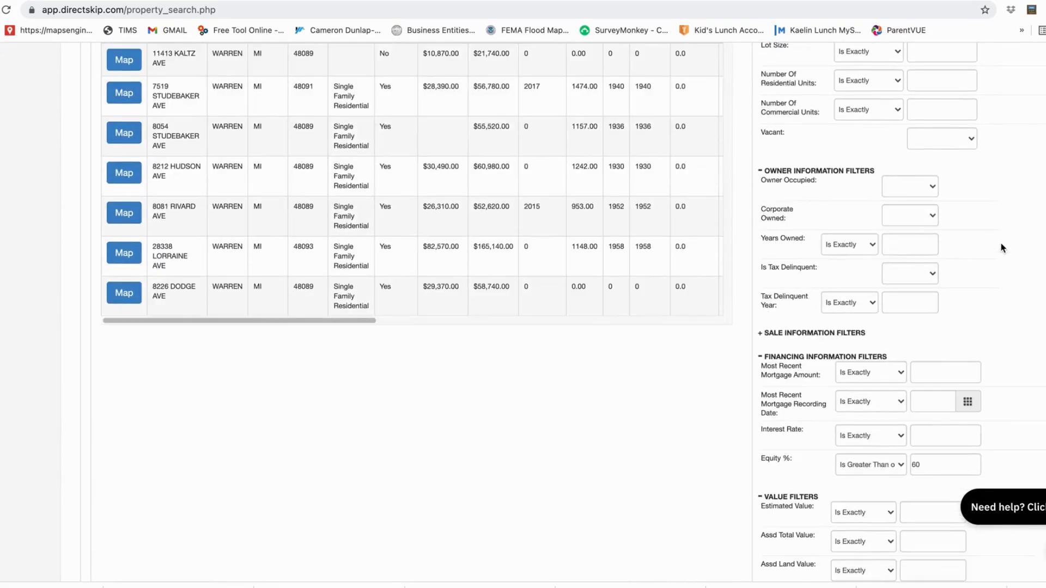
{"action": "scroll", "coordinate": [1014, 246], "scroll_direction": "down", "scroll_amount": 3}
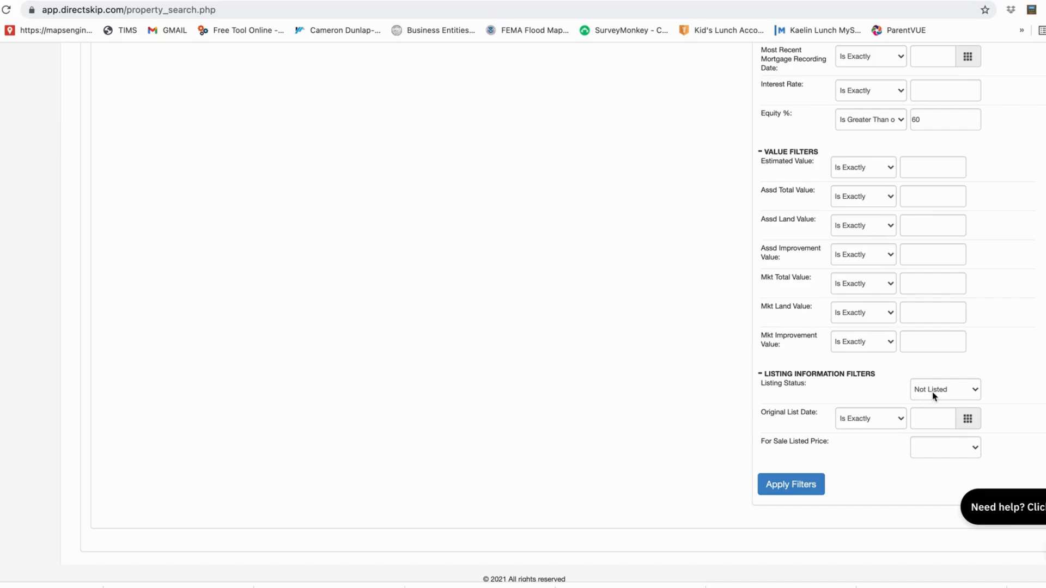
{"action": "scroll", "coordinate": [1023, 265], "scroll_direction": "up", "scroll_amount": 5}
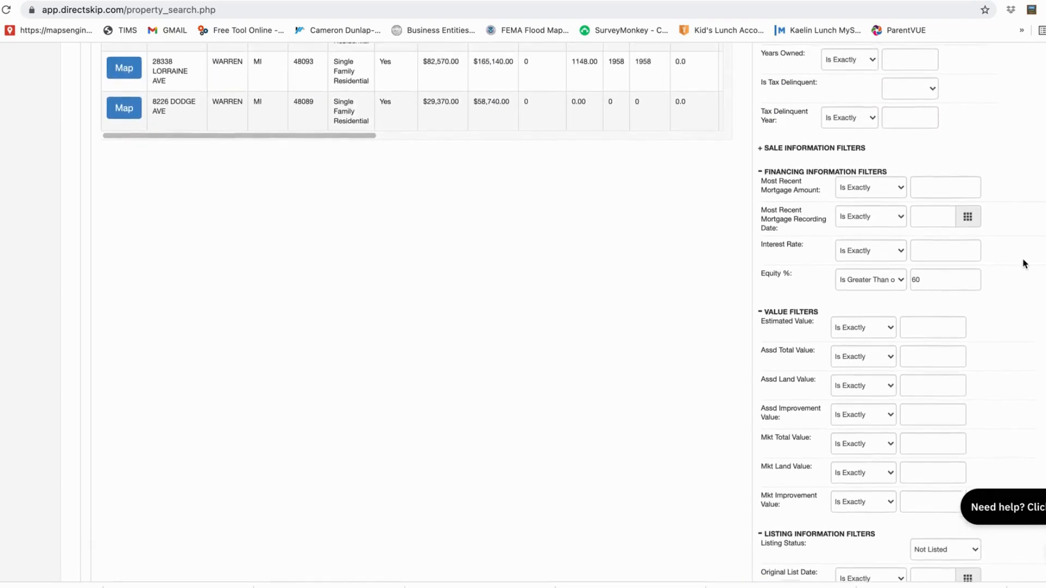
{"action": "scroll", "coordinate": [1024, 261], "scroll_direction": "up", "scroll_amount": 3}
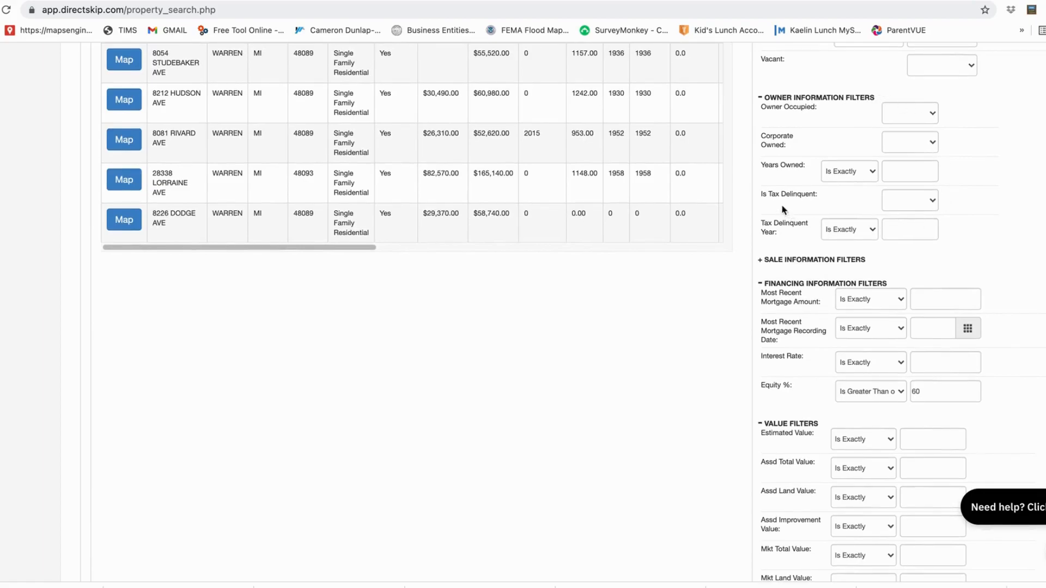
{"action": "left_click", "coordinate": [901, 203]}
{"action": "left_click", "coordinate": [907, 215]}
{"action": "left_click", "coordinate": [1011, 210]}
{"action": "scroll", "coordinate": [1021, 217], "scroll_direction": "down", "scroll_amount": 1}
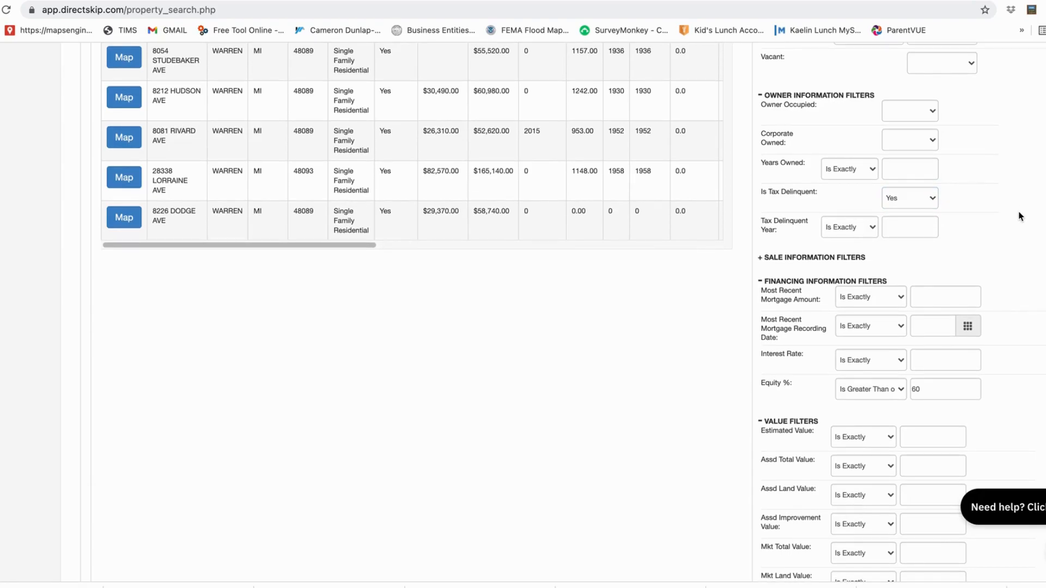
{"action": "scroll", "coordinate": [1021, 217], "scroll_direction": "down", "scroll_amount": 5}
{"action": "left_click", "coordinate": [790, 480]}
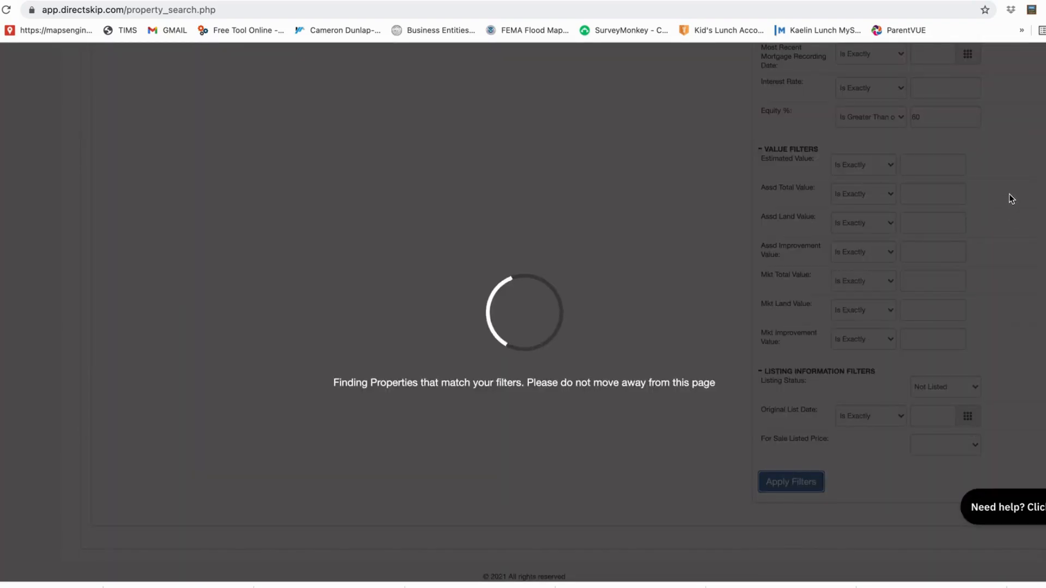
- Remove the Is Tax Delinquent condition from the current filters
{"action": "scroll", "coordinate": [1008, 248], "scroll_direction": "up", "scroll_amount": 5}
{"action": "scroll", "coordinate": [1008, 248], "scroll_direction": "up", "scroll_amount": 10}
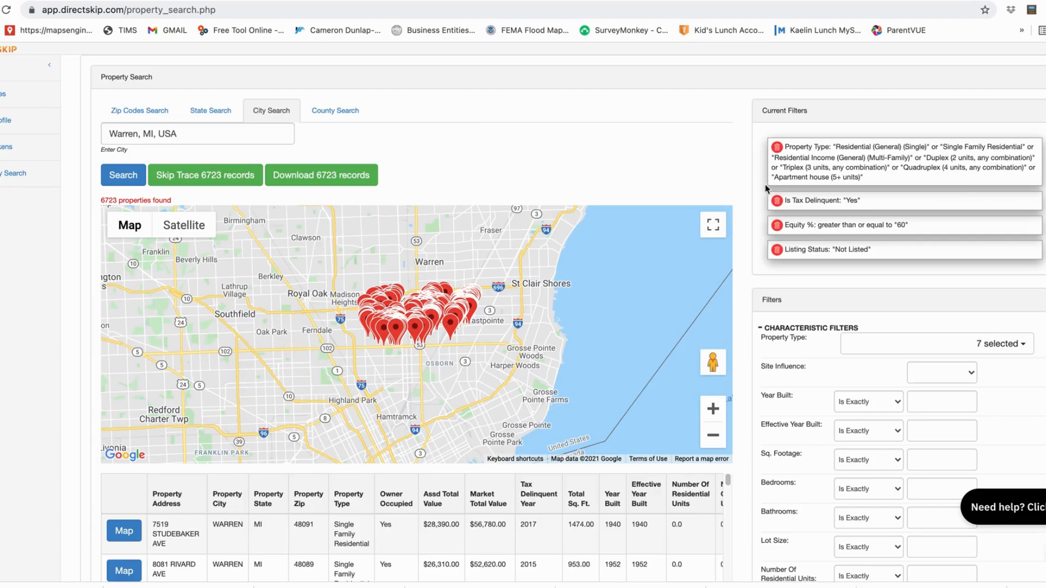
{"action": "scroll", "coordinate": [757, 200], "scroll_direction": "down", "scroll_amount": 3}
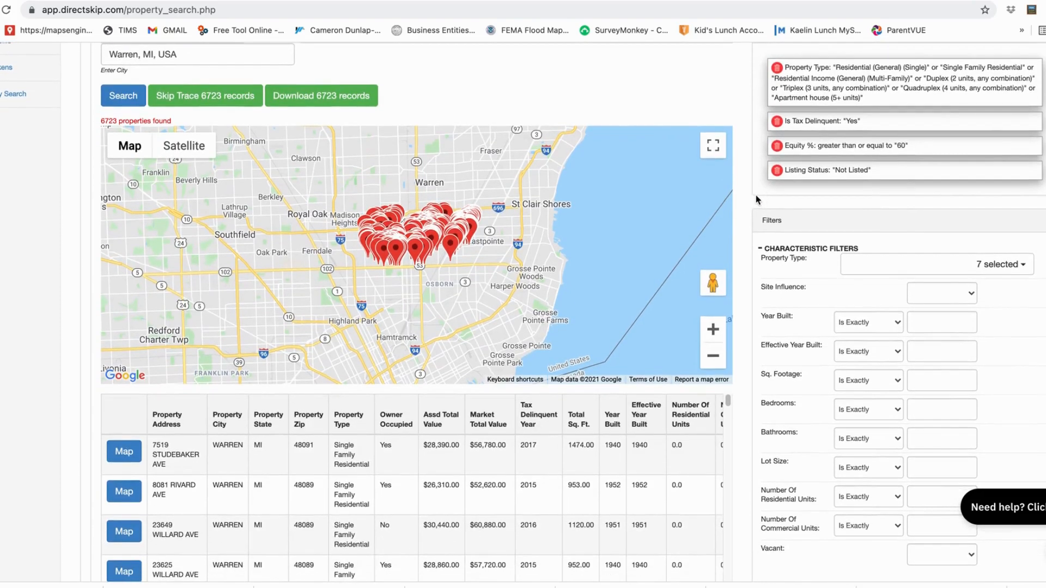
{"action": "left_click", "coordinate": [777, 121]}
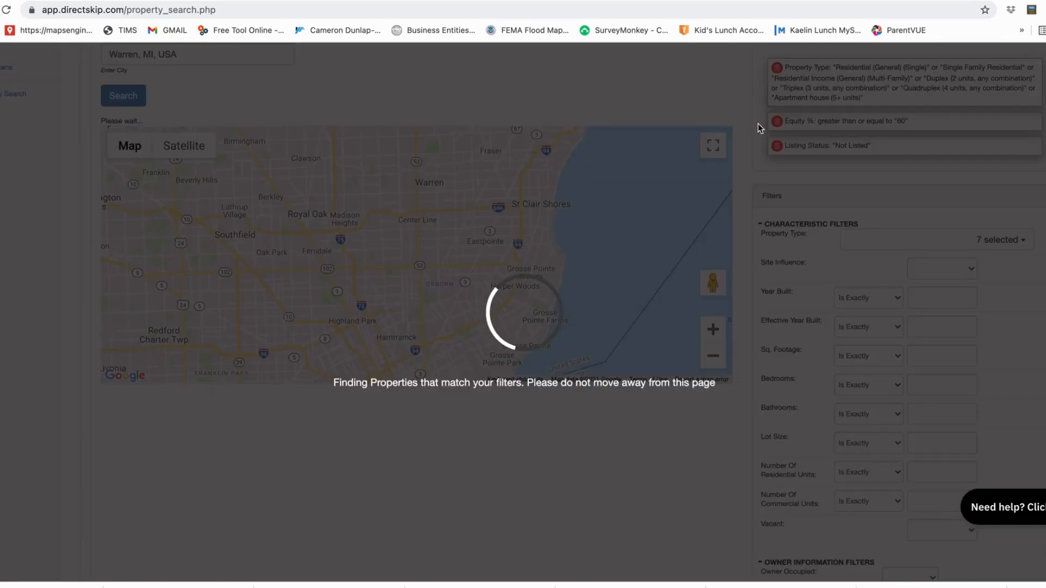
- Set the Vacant characteristic filter to Yes and apply the filters to the Warren search
{"action": "scroll", "coordinate": [756, 130], "scroll_direction": "up", "scroll_amount": 2}
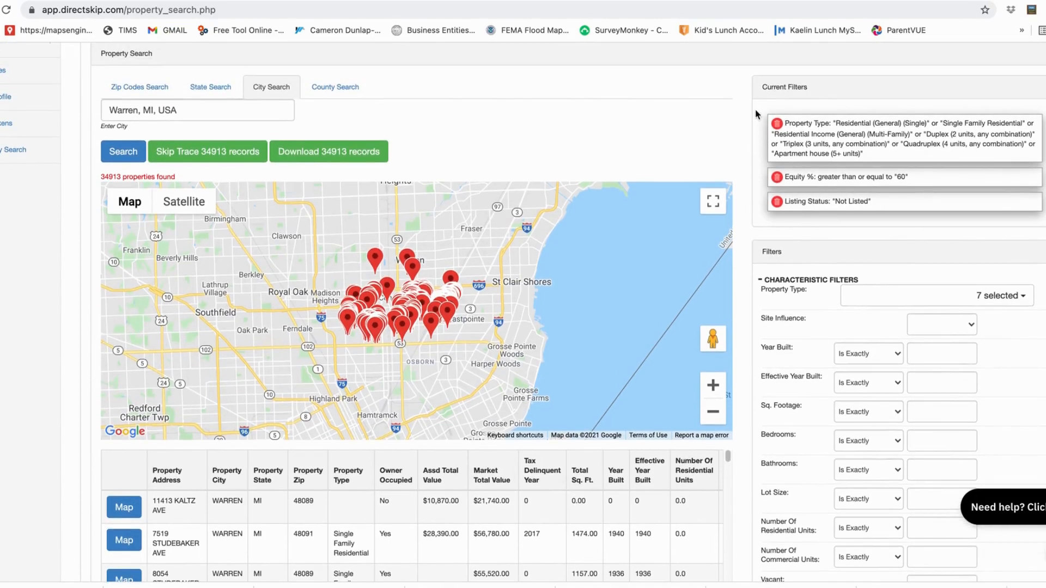
{"action": "scroll", "coordinate": [822, 232], "scroll_direction": "down", "scroll_amount": 1}
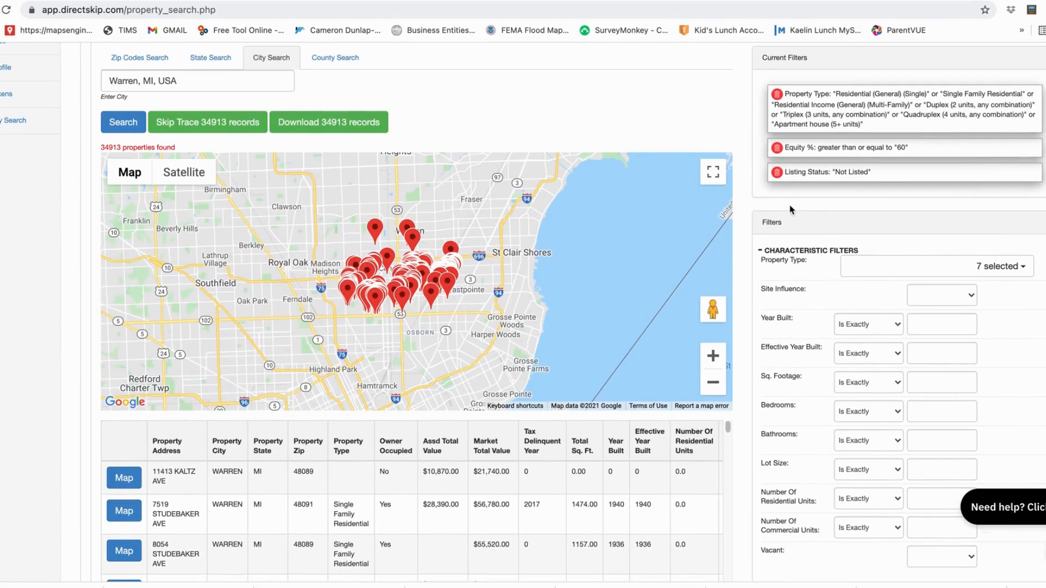
{"action": "scroll", "coordinate": [784, 221], "scroll_direction": "down", "scroll_amount": 15}
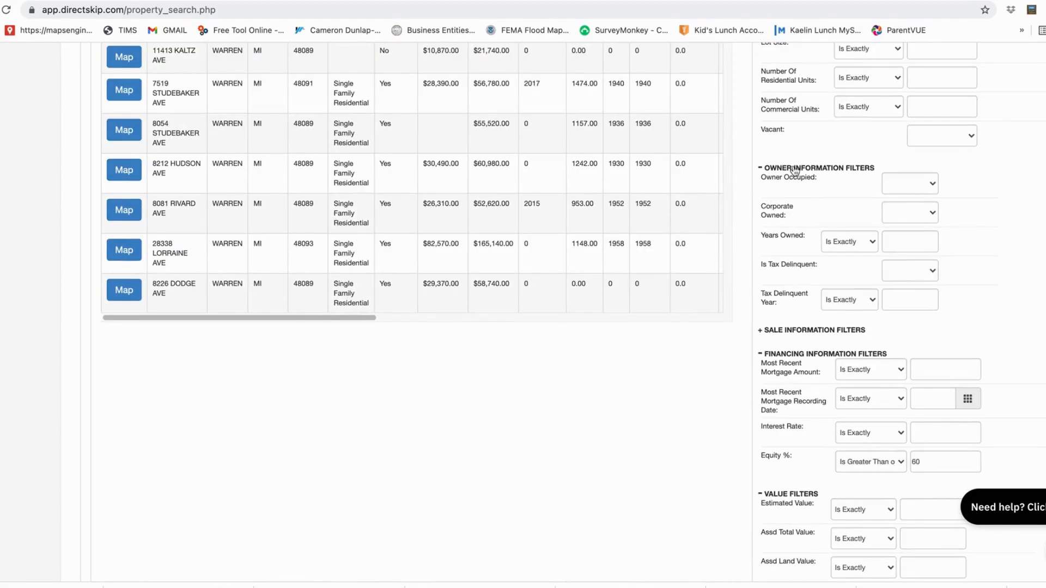
{"action": "left_click", "coordinate": [920, 143]}
{"action": "key", "text": "Escape"}
{"action": "left_click", "coordinate": [923, 151]}
{"action": "left_click", "coordinate": [1019, 174]}
{"action": "scroll", "coordinate": [951, 268], "scroll_direction": "down", "scroll_amount": 12}
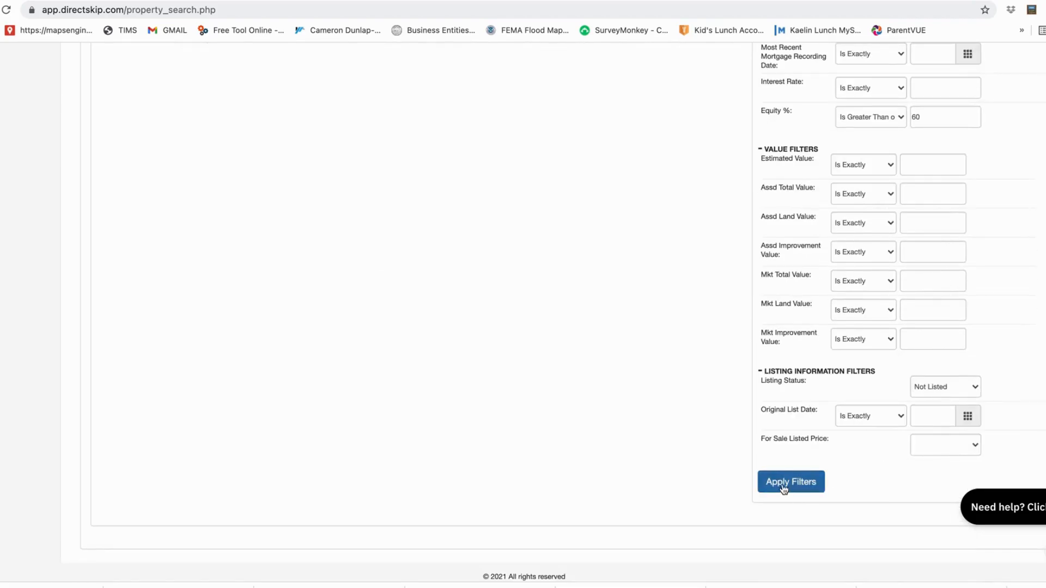
{"action": "left_click", "coordinate": [784, 486]}
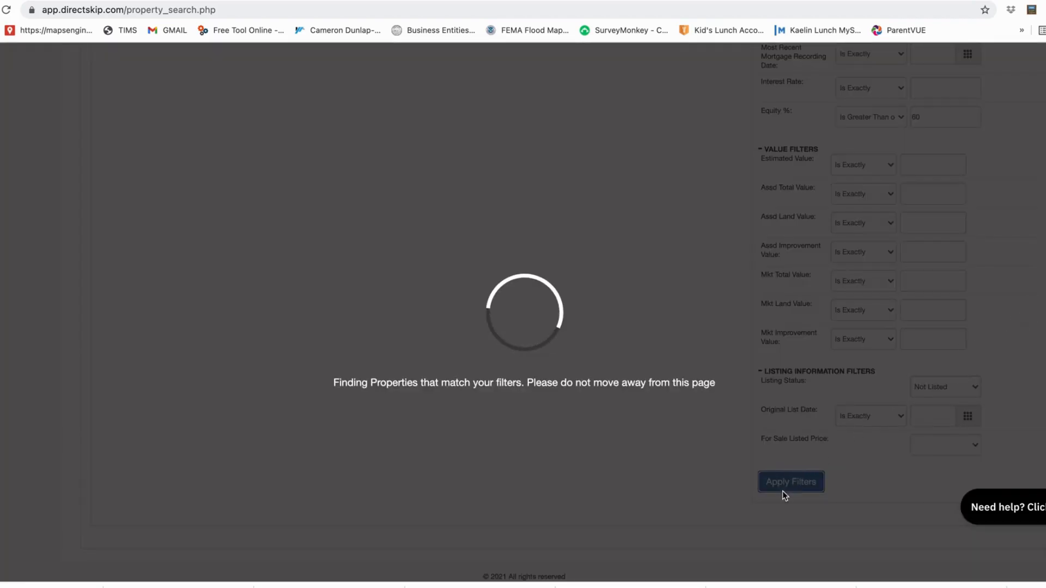
- Start a skip trace order for the filtered vacant properties in Warren
{"action": "scroll", "coordinate": [990, 332], "scroll_direction": "up", "scroll_amount": 10}
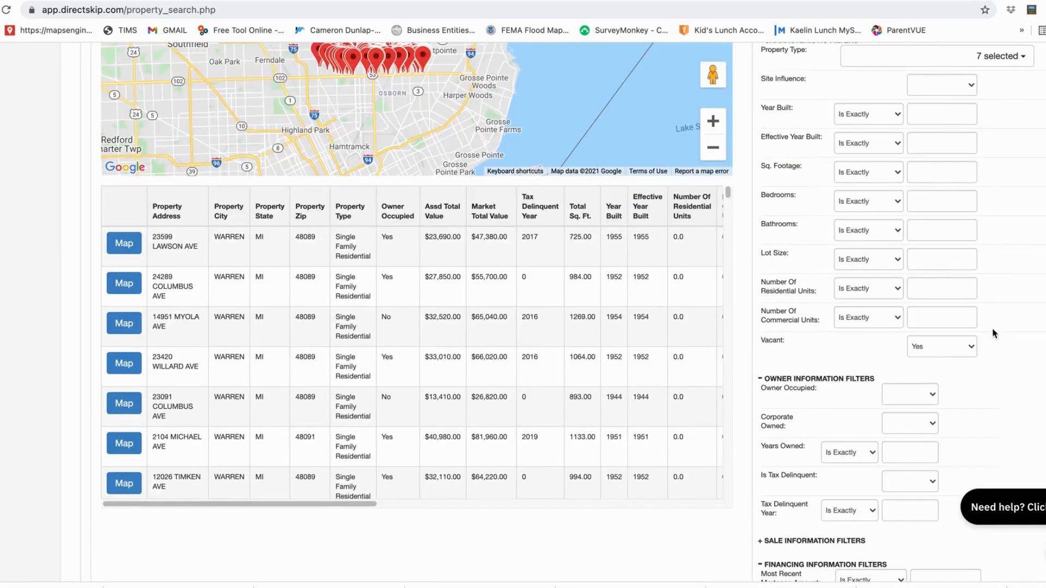
{"action": "scroll", "coordinate": [993, 333], "scroll_direction": "up", "scroll_amount": 10}
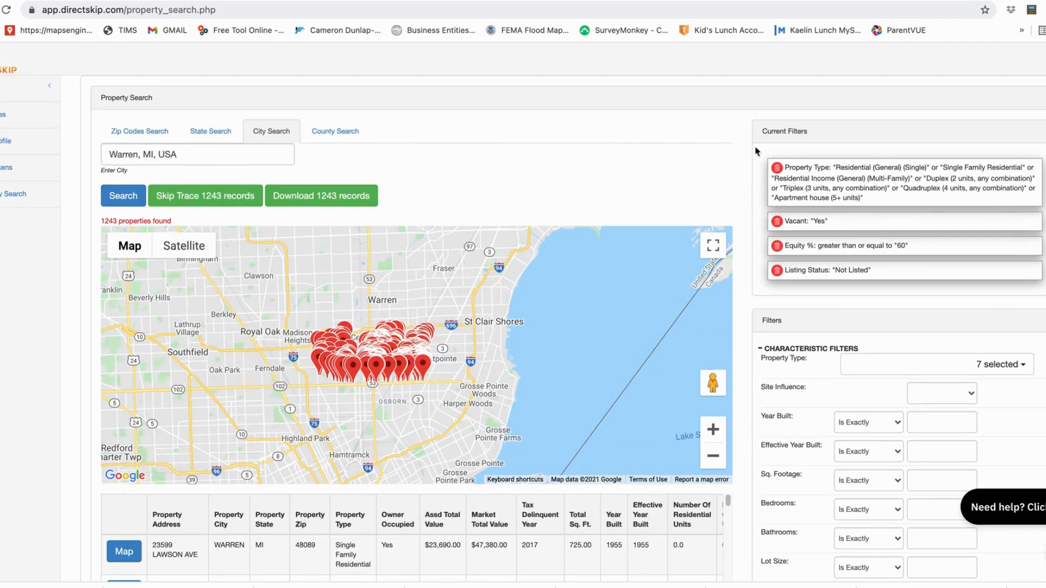
{"action": "left_click", "coordinate": [186, 201]}
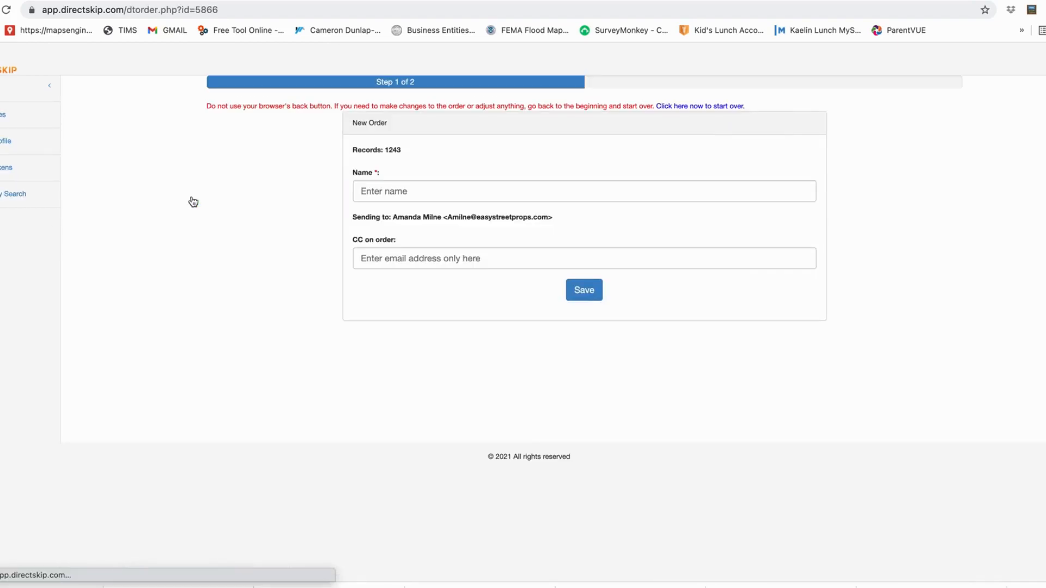
- Name the new order "Direct Skip Warren MI Vacant List" and save it
{"action": "left_click", "coordinate": [378, 189]}
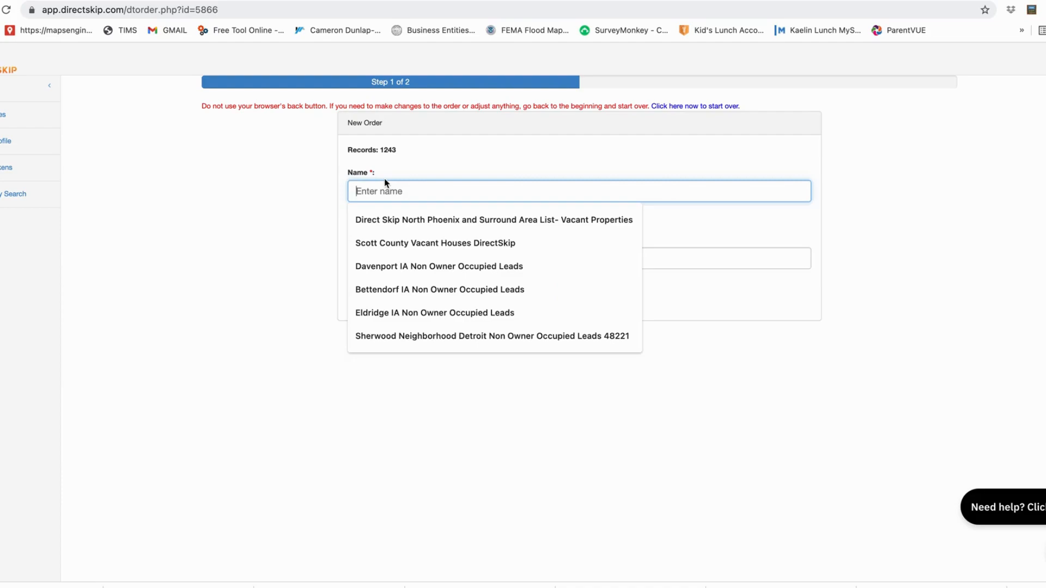
{"action": "type", "text": "Direct"}
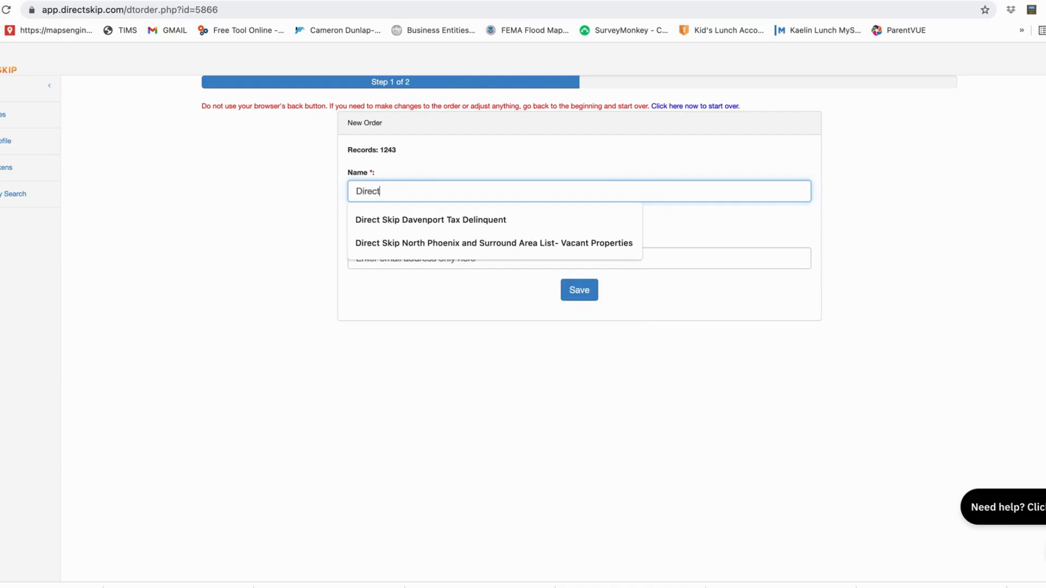
{"action": "type", "text": " Skip Warrent M"}
{"action": "key", "text": "BackSpace"}
{"action": "key", "text": "BackSpace"}
{"action": "key", "text": "BackSpace"}
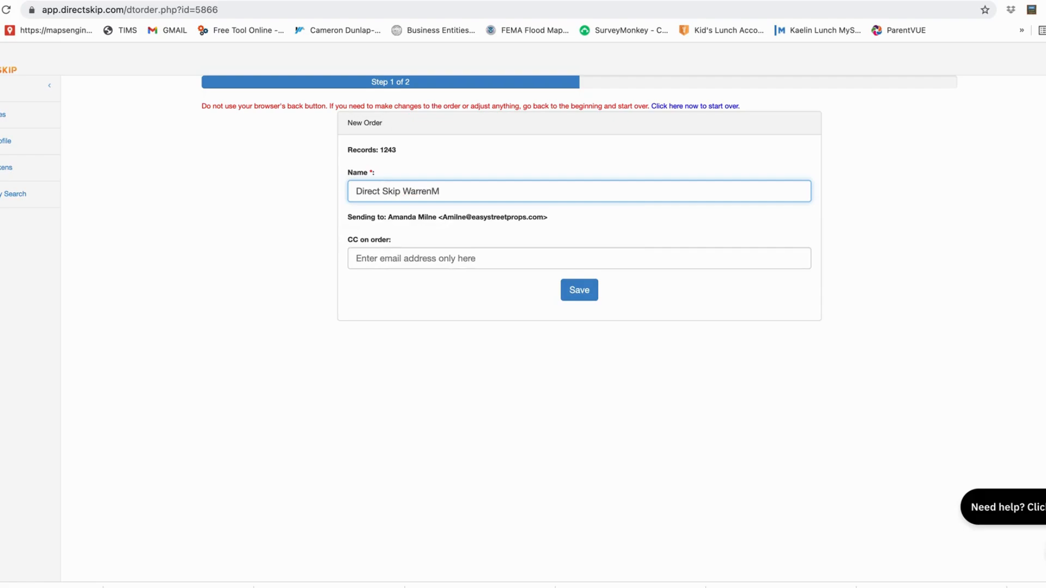
{"action": "type", "text": "MI Vacant List"}
{"action": "left_click", "coordinate": [580, 297]}
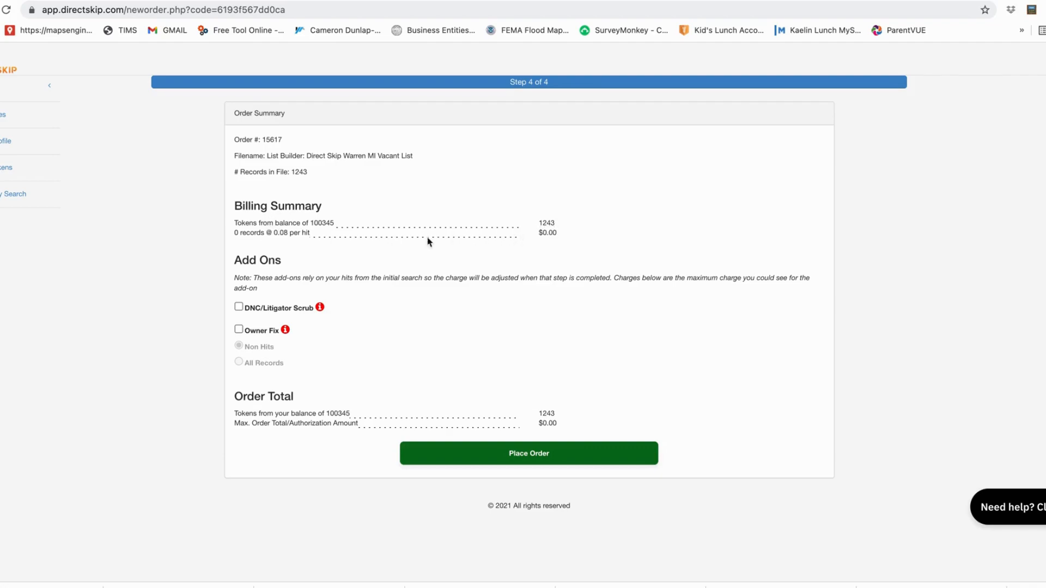
- Add the DNC/Litigator Scrub and the Owner Fix for Non Hits to the skip trace order
{"action": "left_click", "coordinate": [239, 307]}
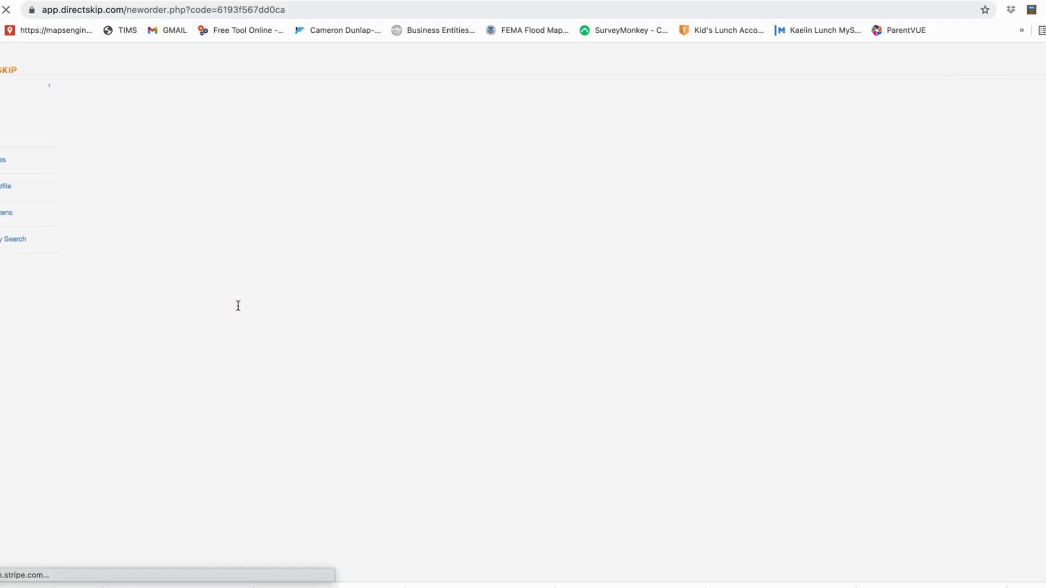
{"action": "left_click", "coordinate": [235, 343]}
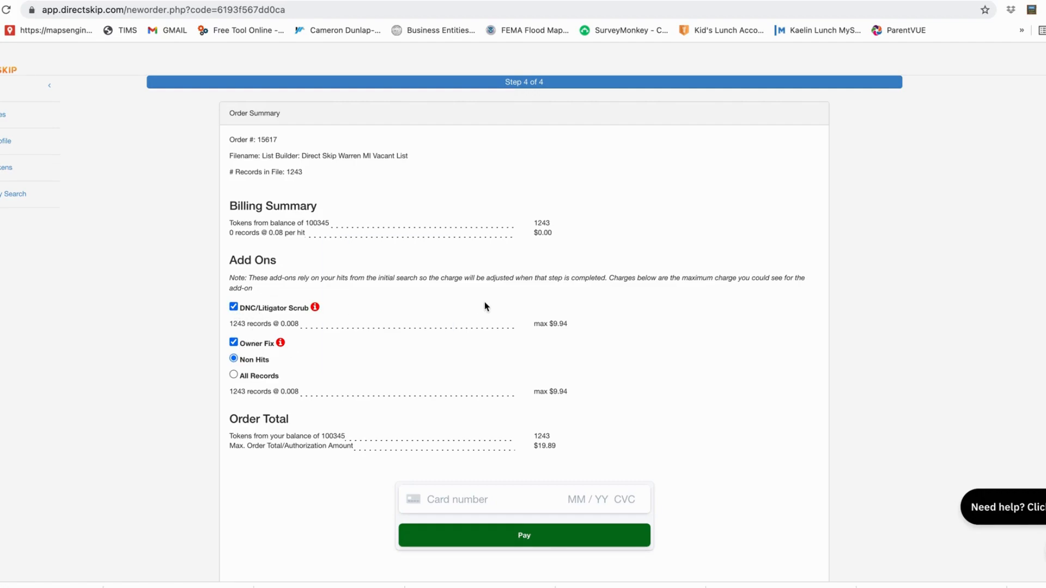
{"action": "scroll", "coordinate": [604, 349], "scroll_direction": "down", "scroll_amount": 1}
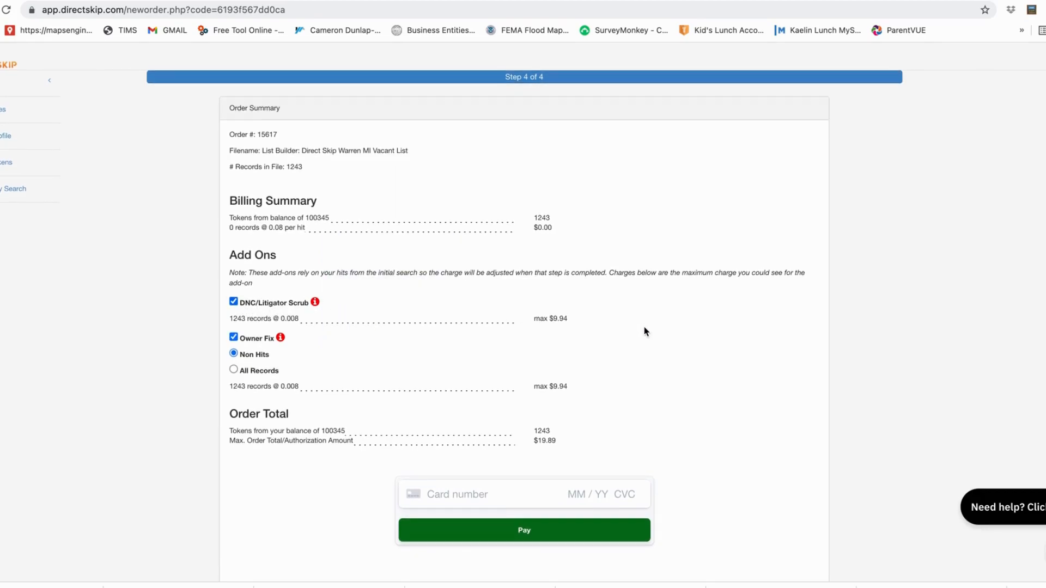
{"action": "scroll", "coordinate": [645, 332], "scroll_direction": "down", "scroll_amount": 2}
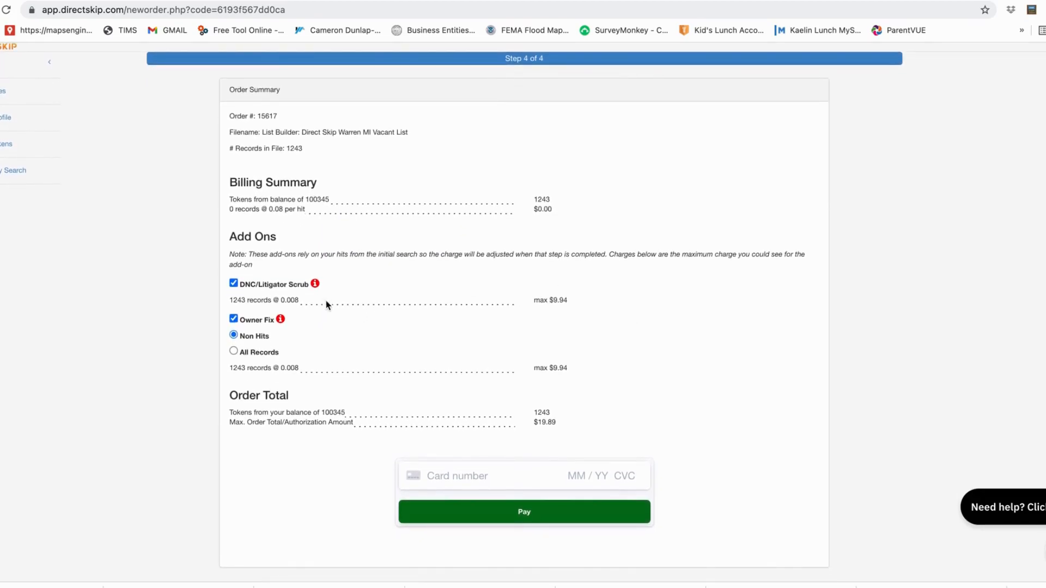
- Enter the payment card number, expiry and security code, and pay for the Warren MI vacant list skip trace order
{"action": "scroll", "coordinate": [378, 264], "scroll_direction": "down", "scroll_amount": 1}
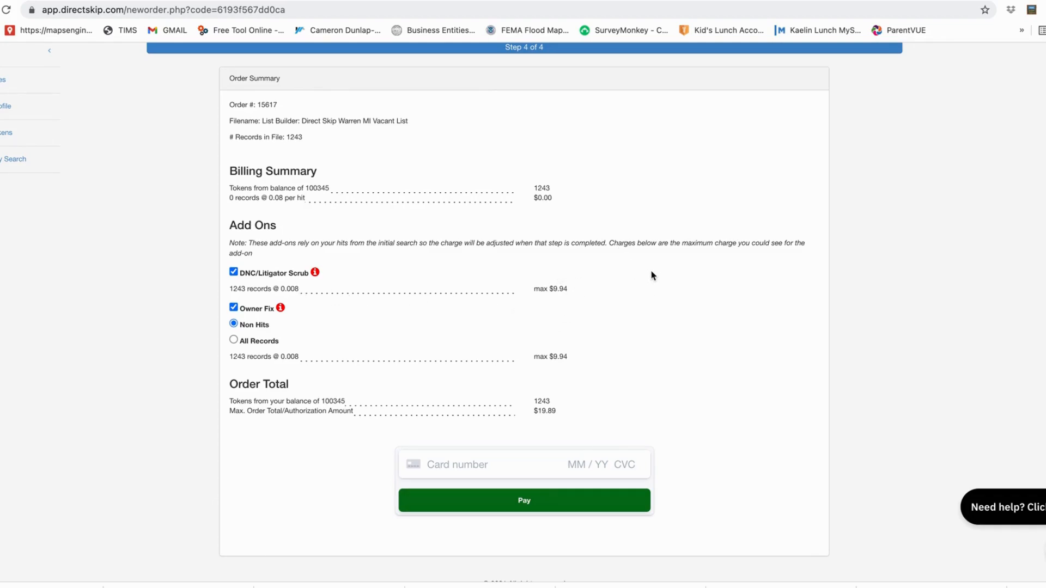
{"action": "scroll", "coordinate": [645, 355], "scroll_direction": "down", "scroll_amount": 1}
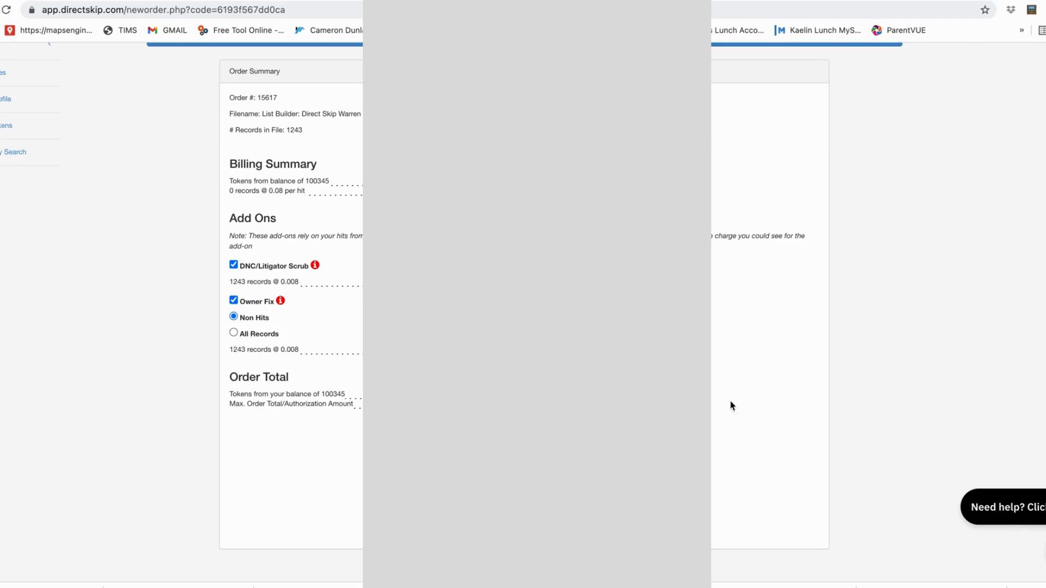
{"action": "left_click", "coordinate": [545, 458]}
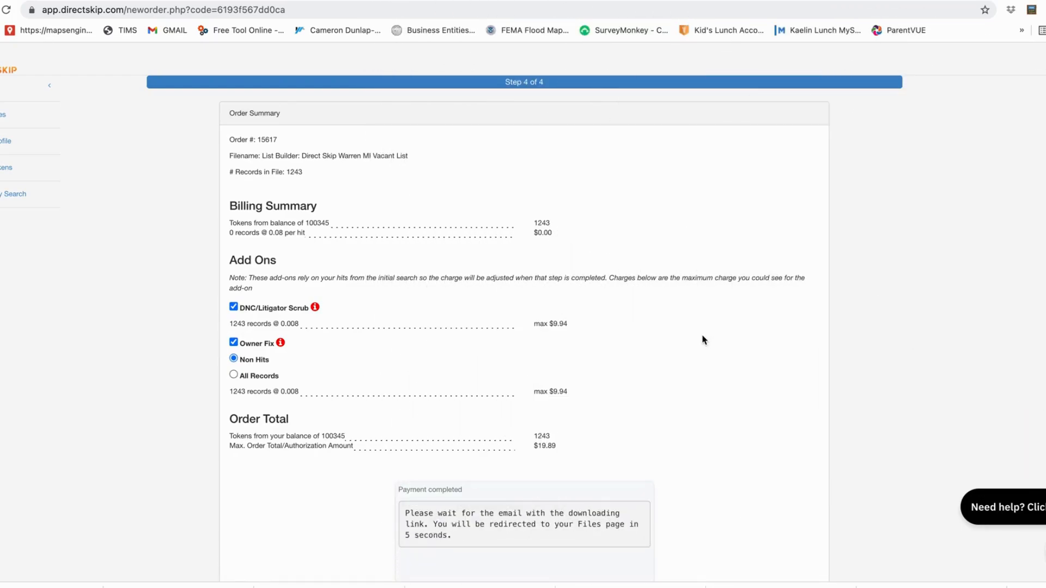
{"action": "scroll", "coordinate": [704, 341], "scroll_direction": "down", "scroll_amount": 1}
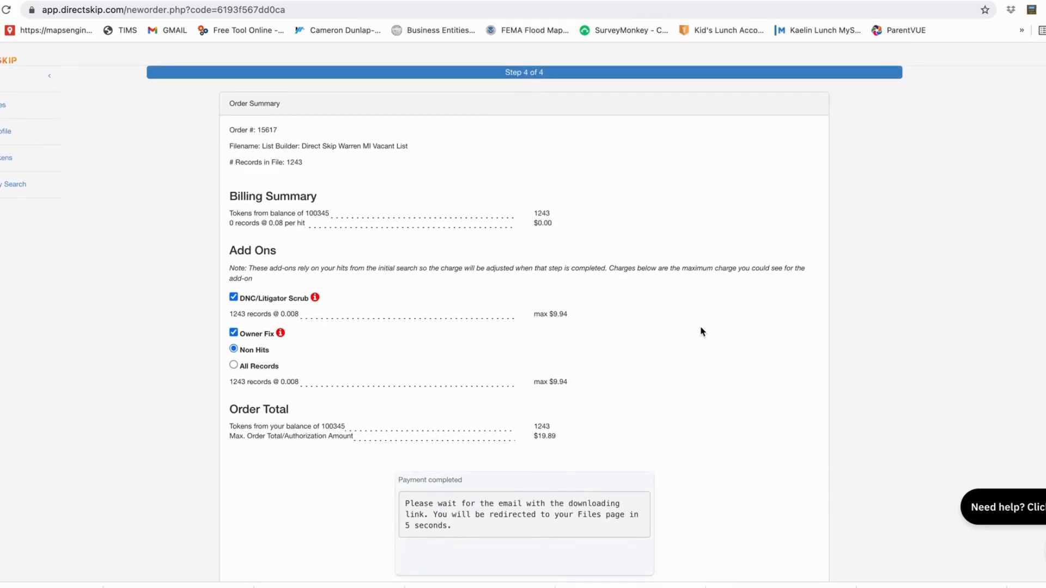
{"action": "scroll", "coordinate": [701, 327], "scroll_direction": "down", "scroll_amount": 3}
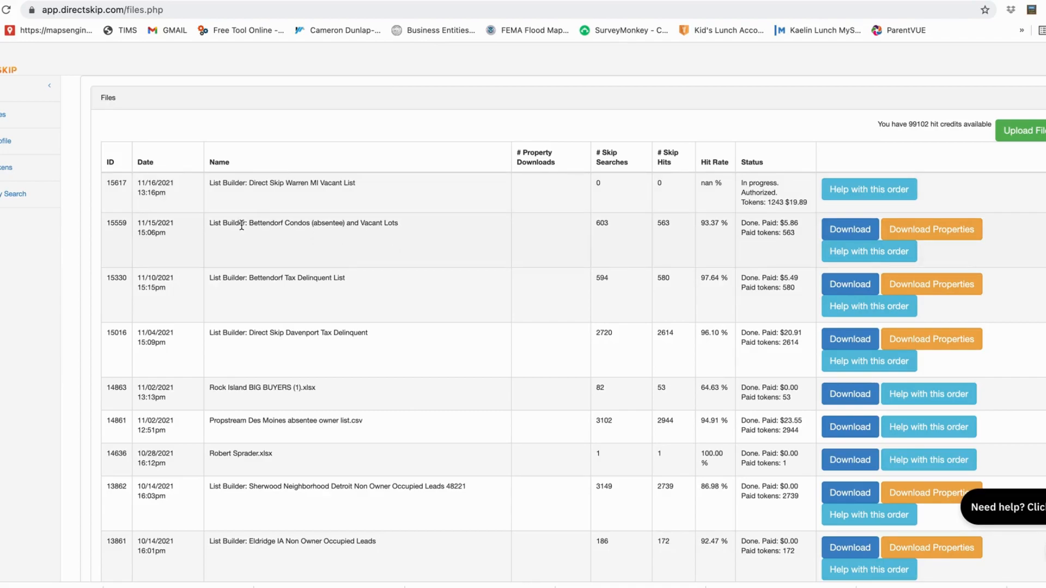
- Download the completed skip trace results for the Bettendorf Condos (absentee) and Vacant Lots order and review the resulting spreadsheet
{"action": "left_click_drag", "start_coordinate": [210, 224], "coordinate": [385, 230]}
{"action": "left_click", "coordinate": [385, 230]}
{"action": "left_click", "coordinate": [857, 233]}
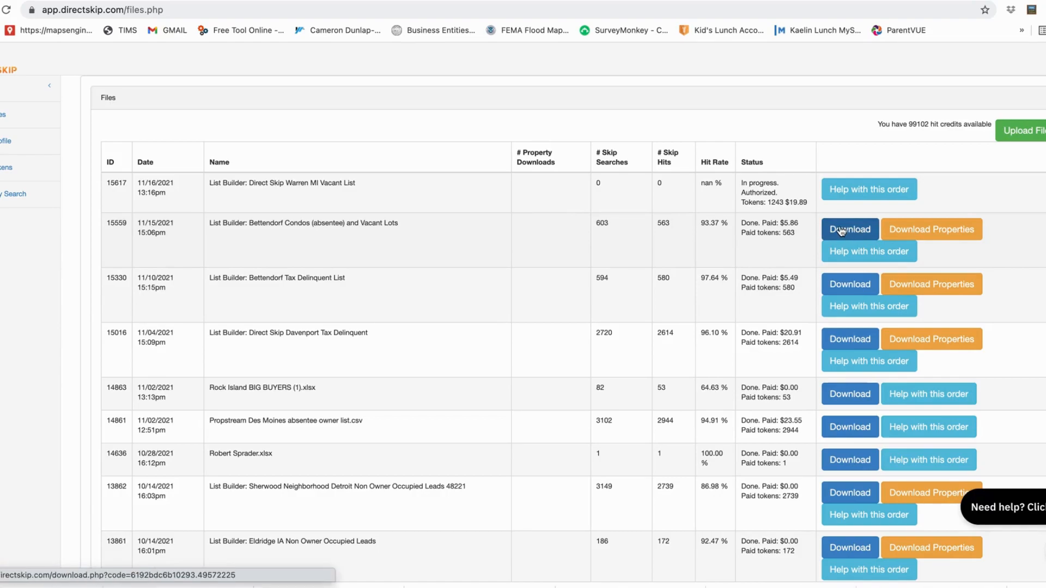
{"action": "left_click", "coordinate": [838, 230]}
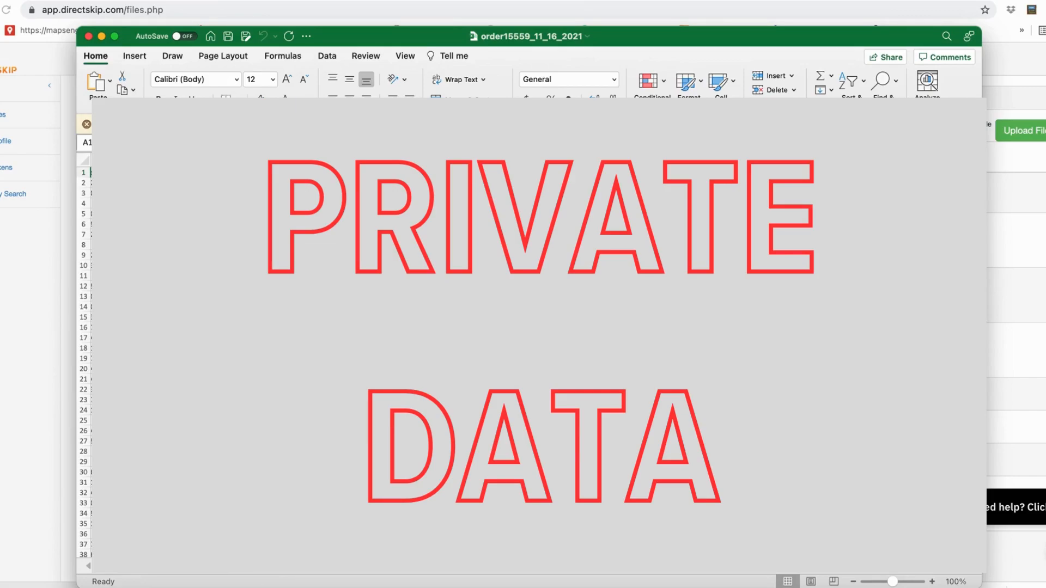
{"action": "scroll", "coordinate": [537, 360], "scroll_direction": "left", "scroll_amount": 3}
{"action": "left_click", "coordinate": [89, 36]}
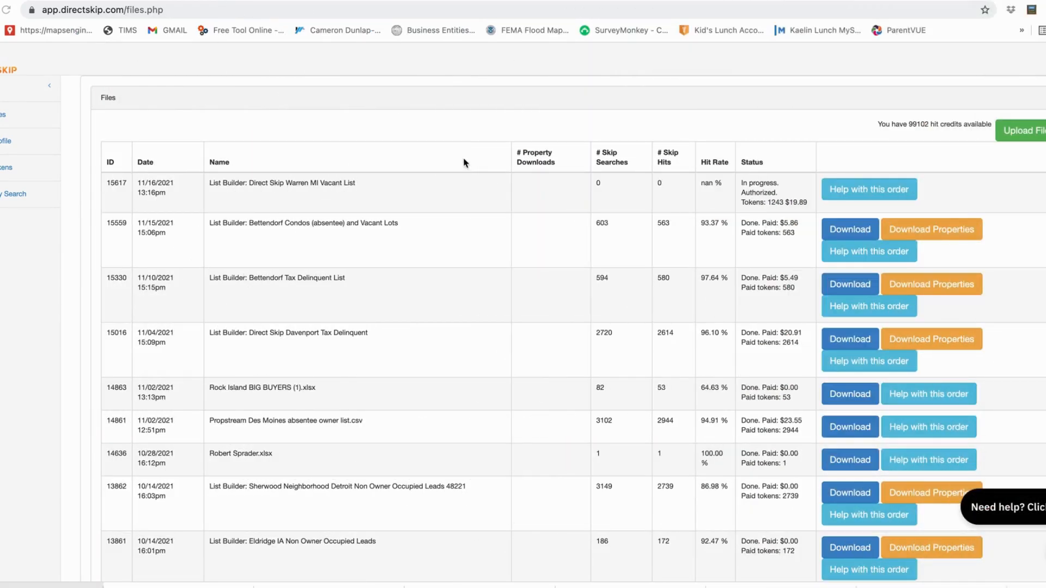